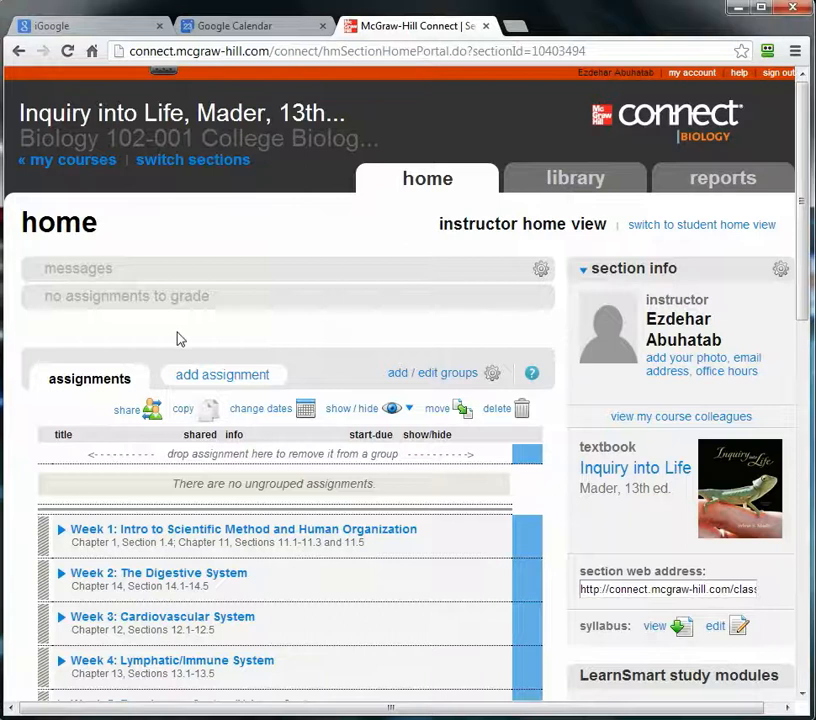
Open the assignment "Exam 1: Chapters 1 & 11" from the Week 1 group for editing.
left_click(60, 531)
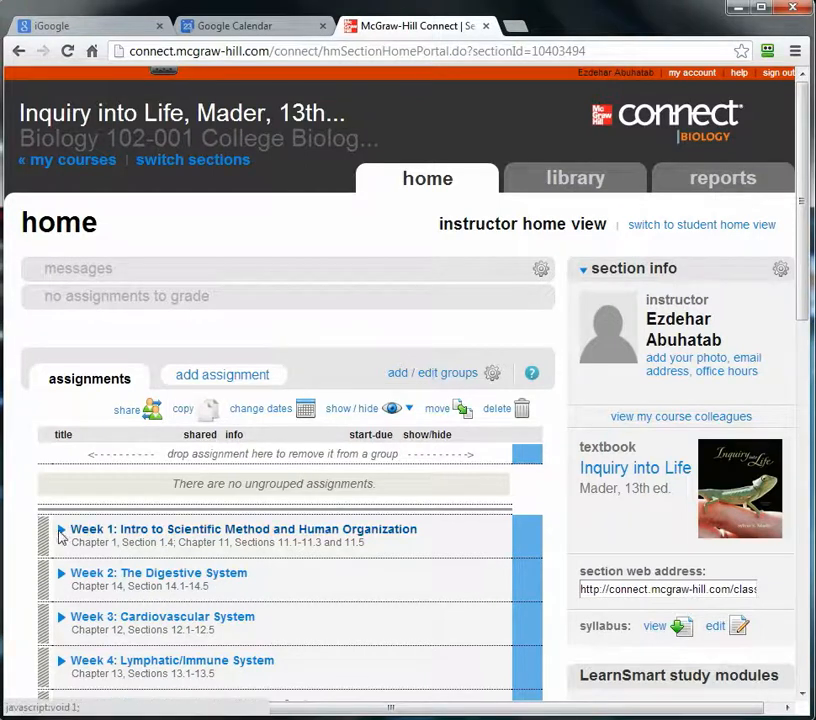
scroll(200, 515, "down", 1)
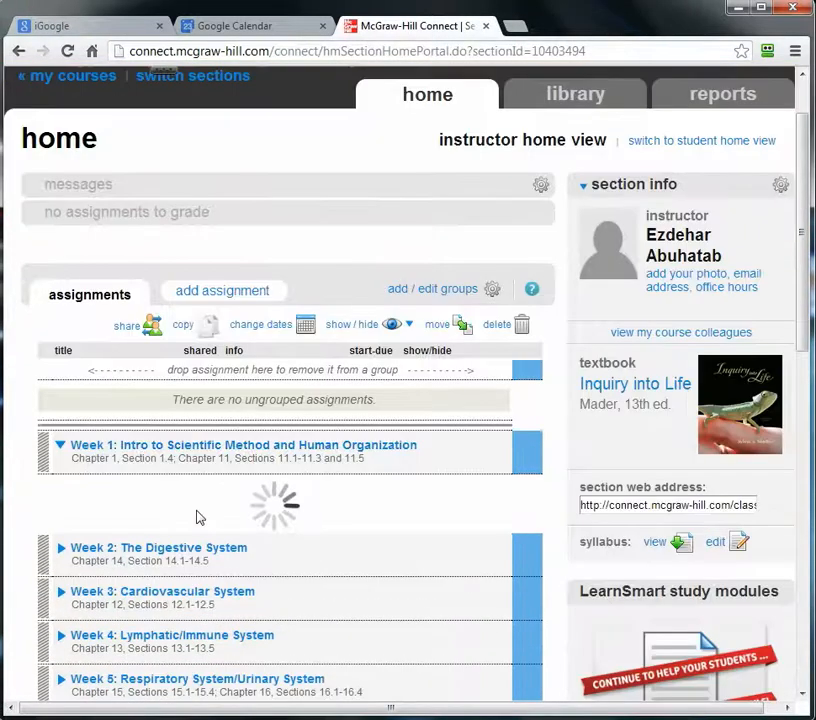
scroll(184, 515, "down", 2)
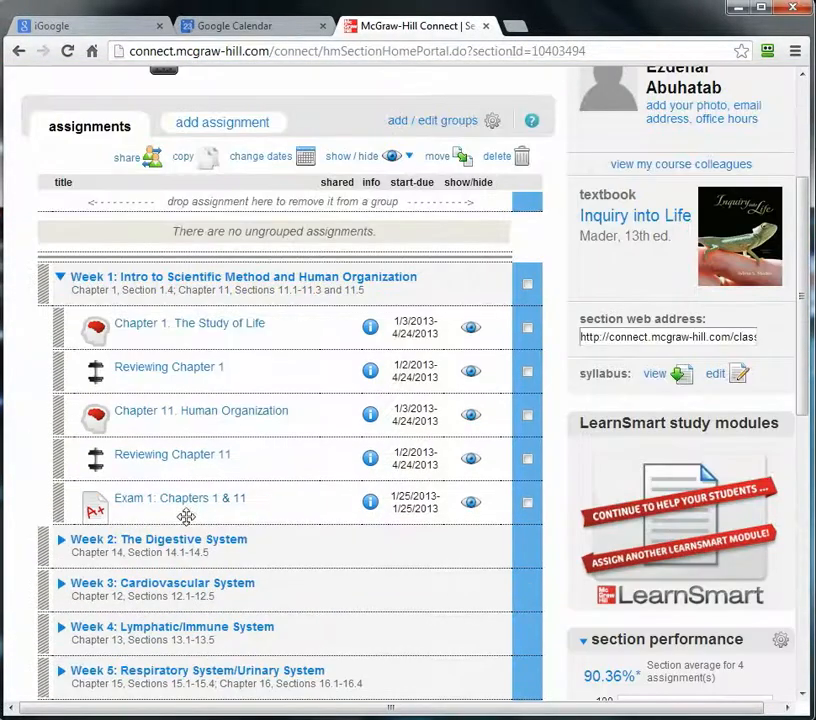
left_click(133, 502)
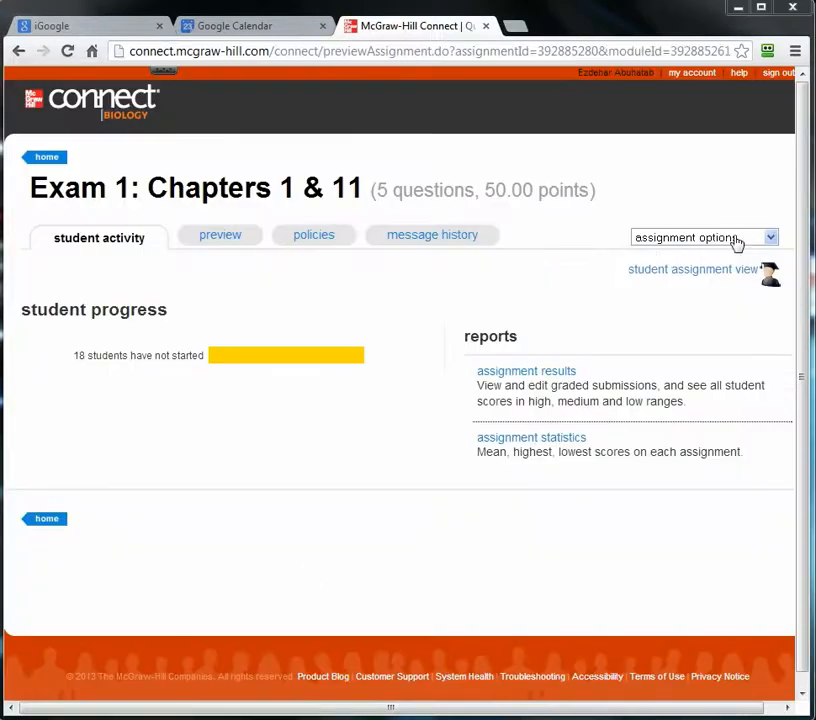
left_click(771, 242)
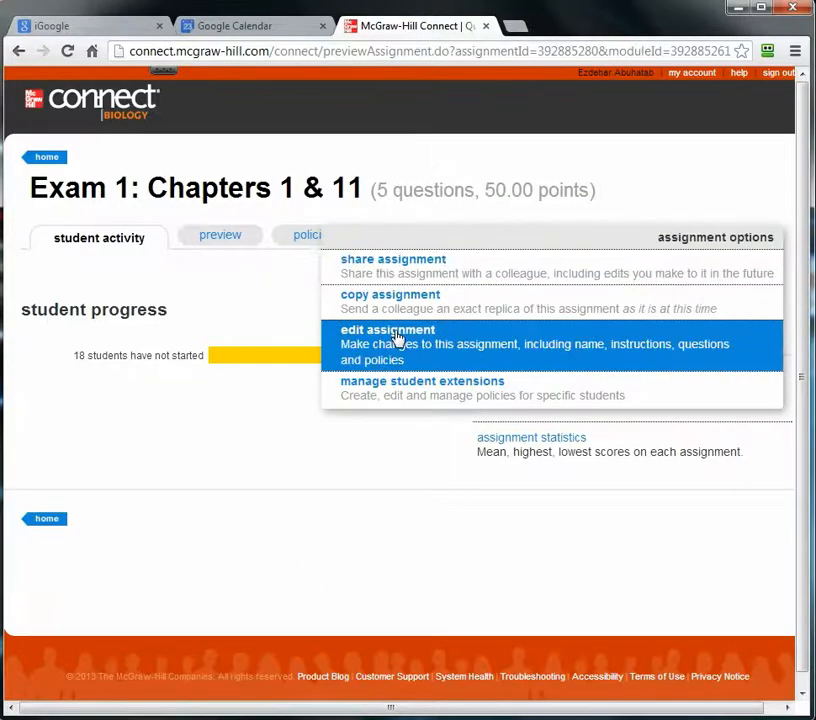
left_click(386, 341)
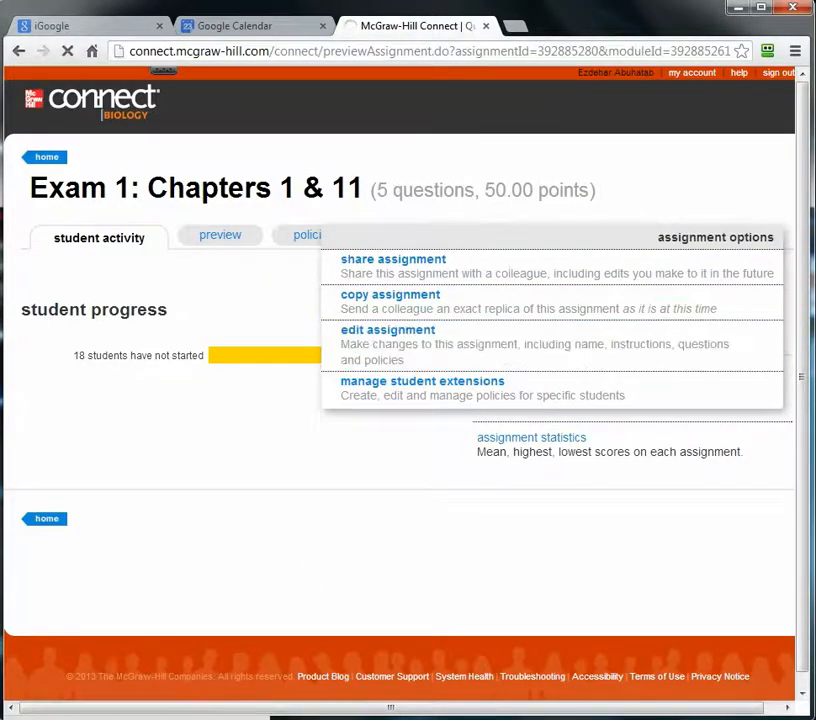
Check the exam's name and student instructions, and choose the Chapter 01 Test Bank: The Study of Life as question source.
left_click_drag(107, 250, 257, 240)
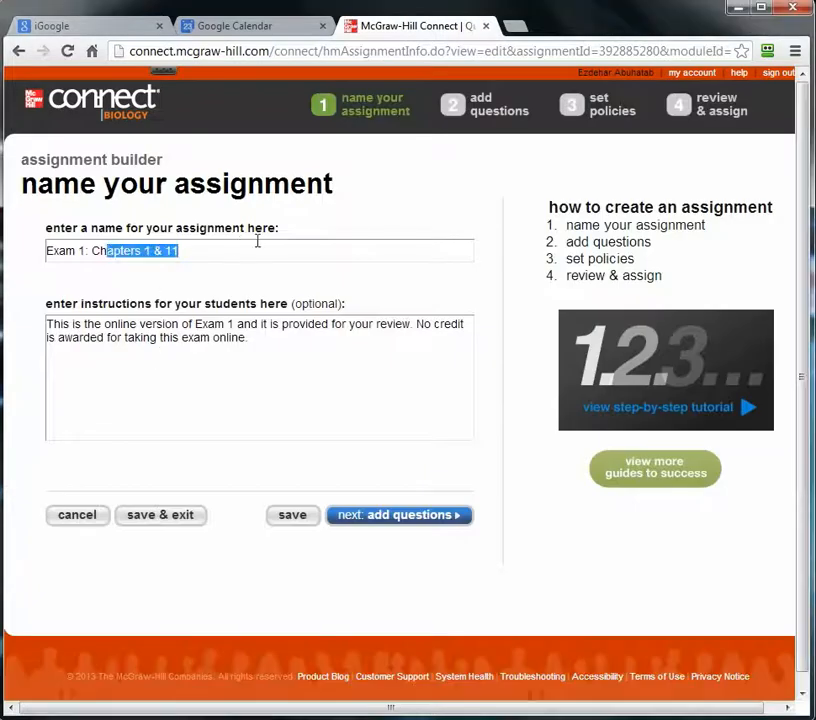
left_click_drag(117, 340, 229, 361)
left_click(229, 364)
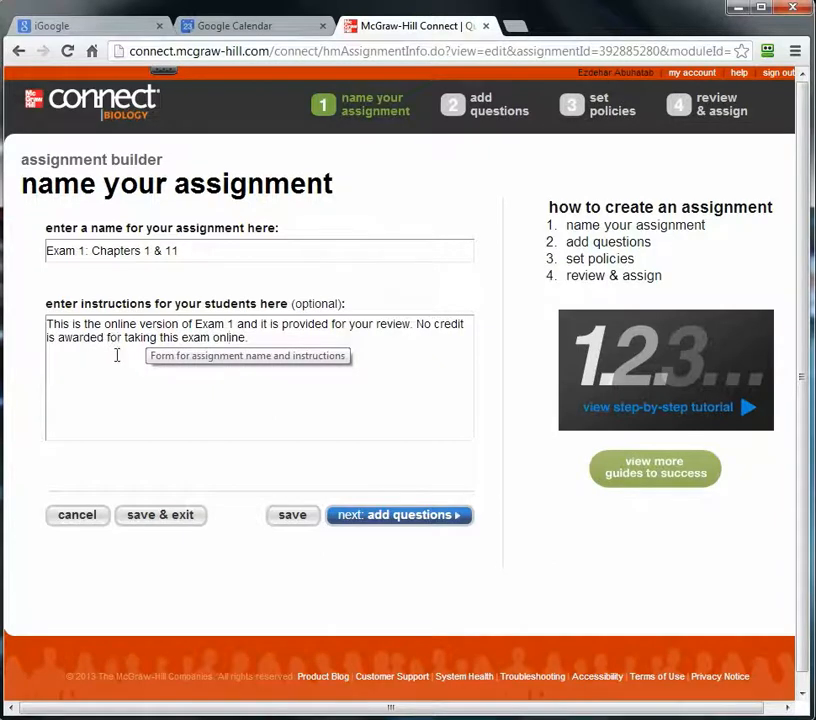
left_click(399, 516)
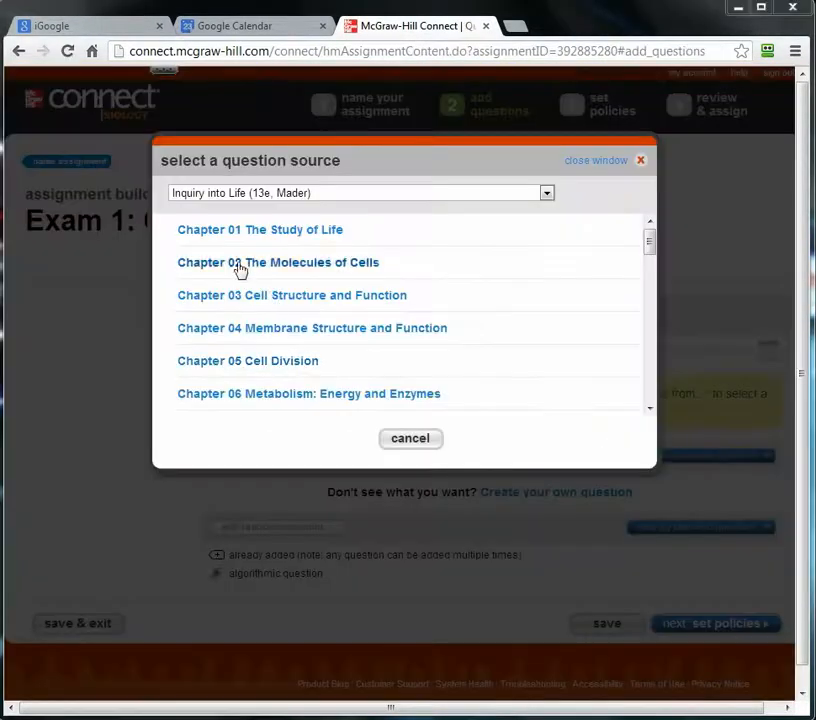
left_click(291, 232)
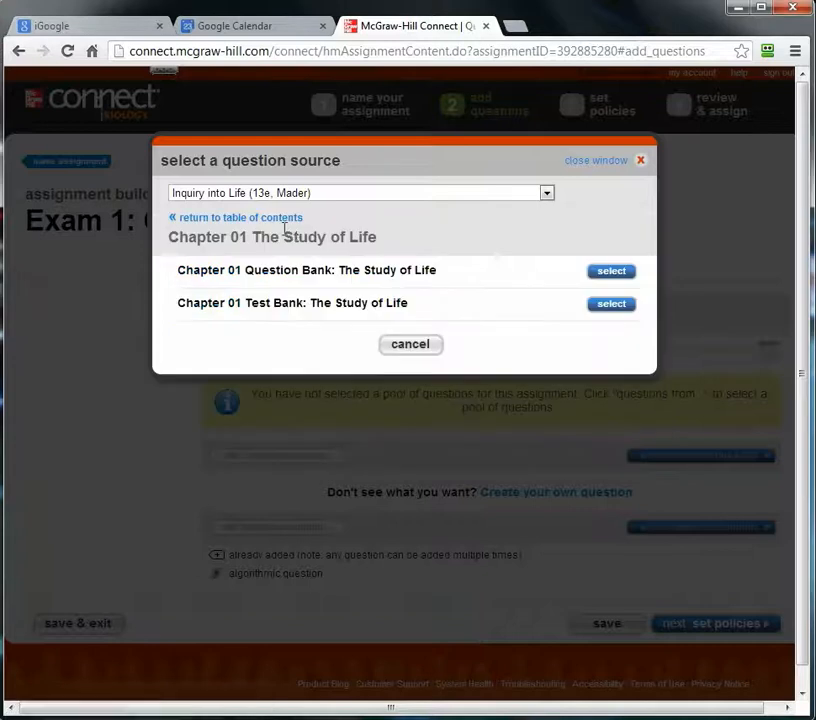
left_click(611, 304)
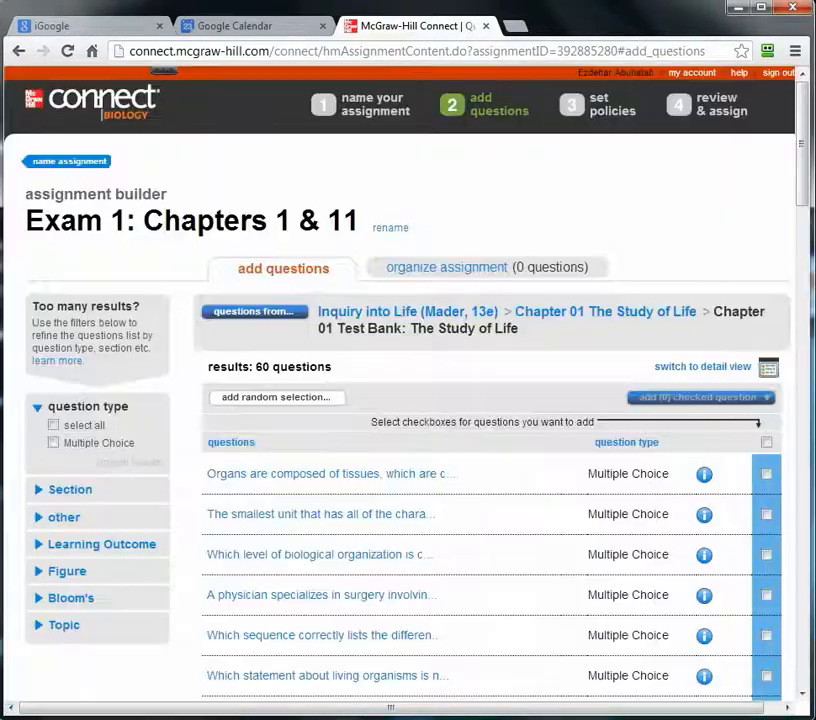
Preview the test bank question beginning "Organs are composed of tissues" and add it as an individual question.
left_click_drag(256, 366, 364, 373)
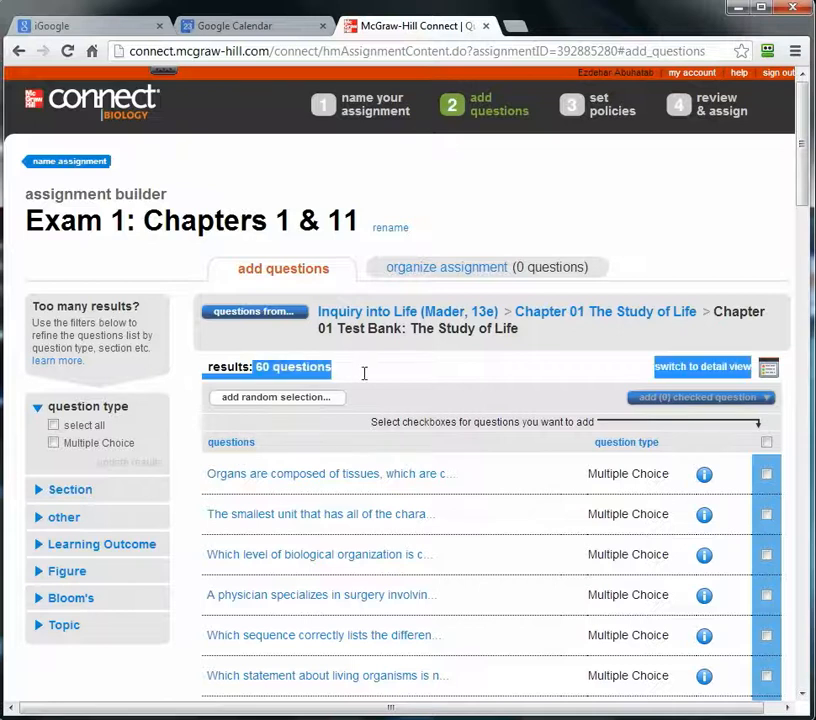
left_click(371, 372)
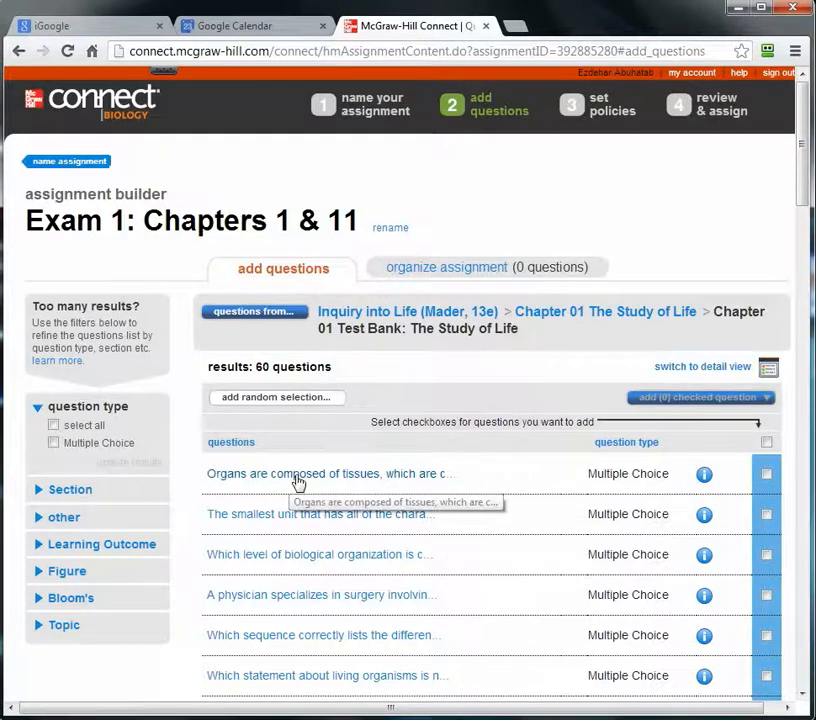
left_click(298, 477)
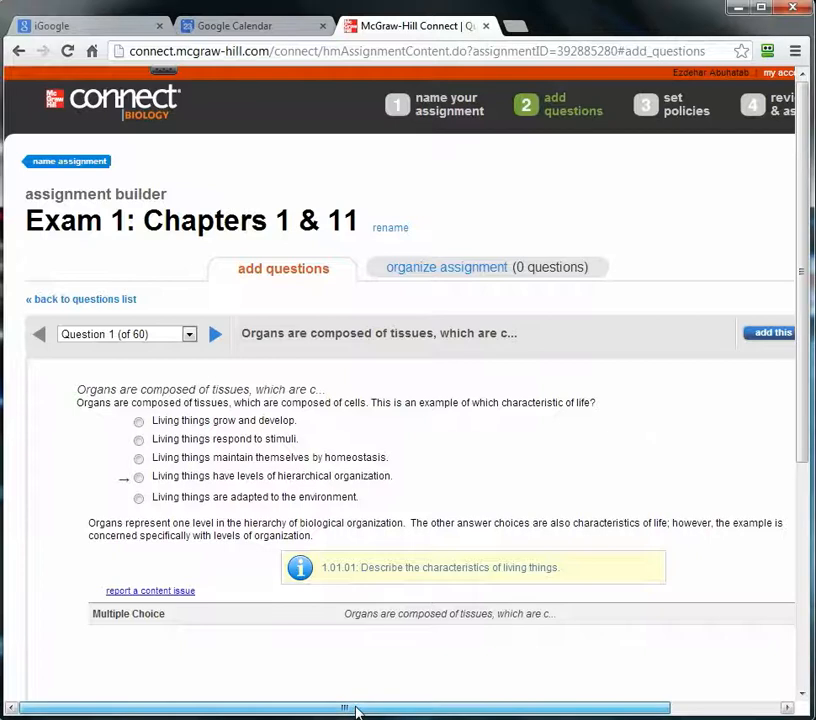
left_click_drag(352, 708, 462, 709)
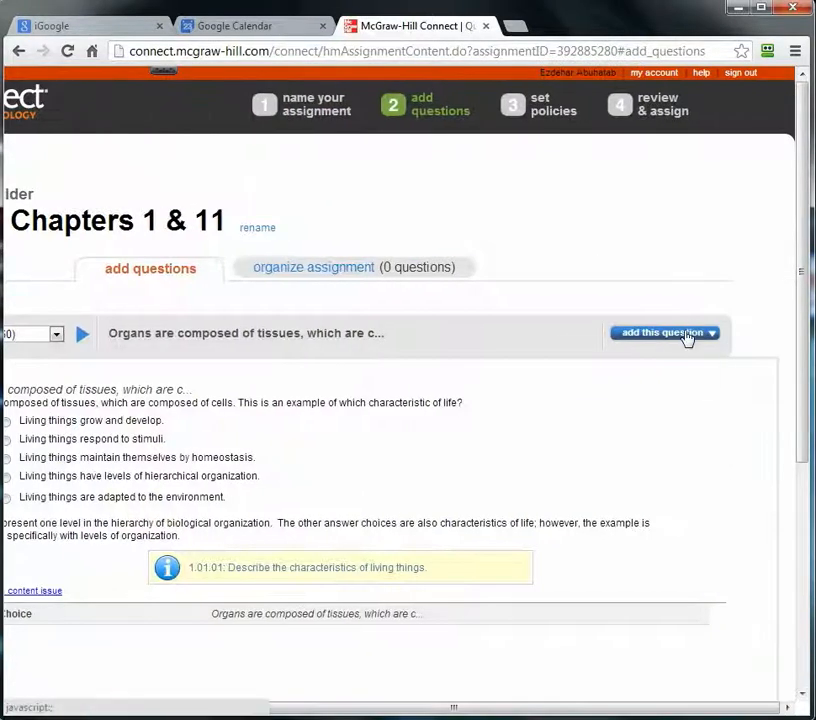
left_click(625, 333)
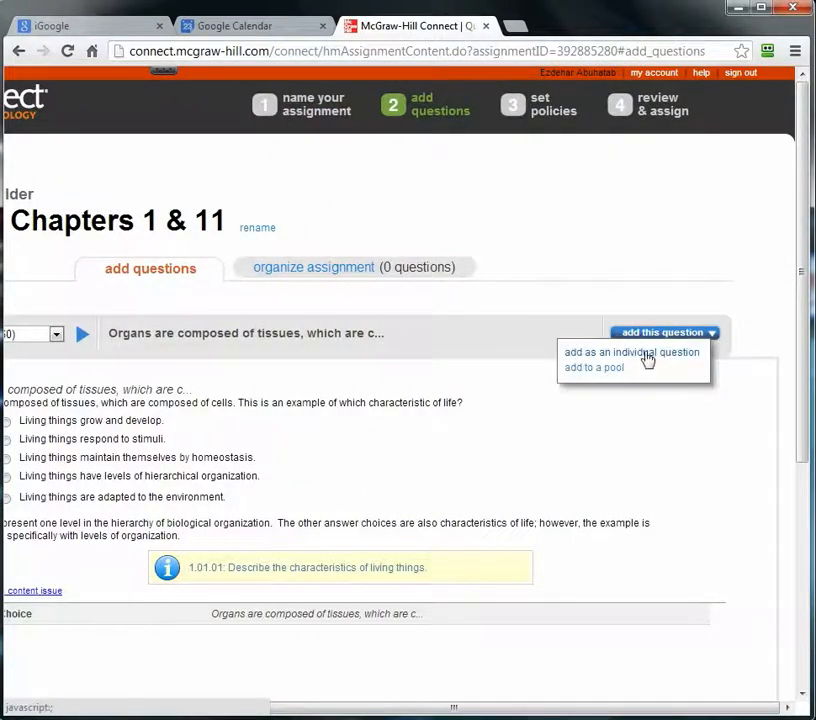
left_click(647, 353)
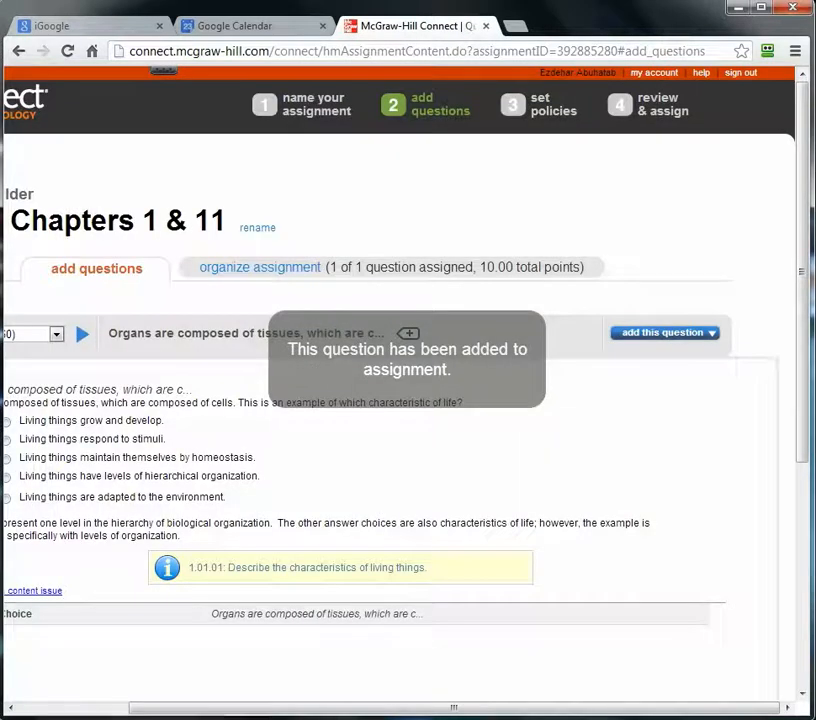
left_click(100, 708)
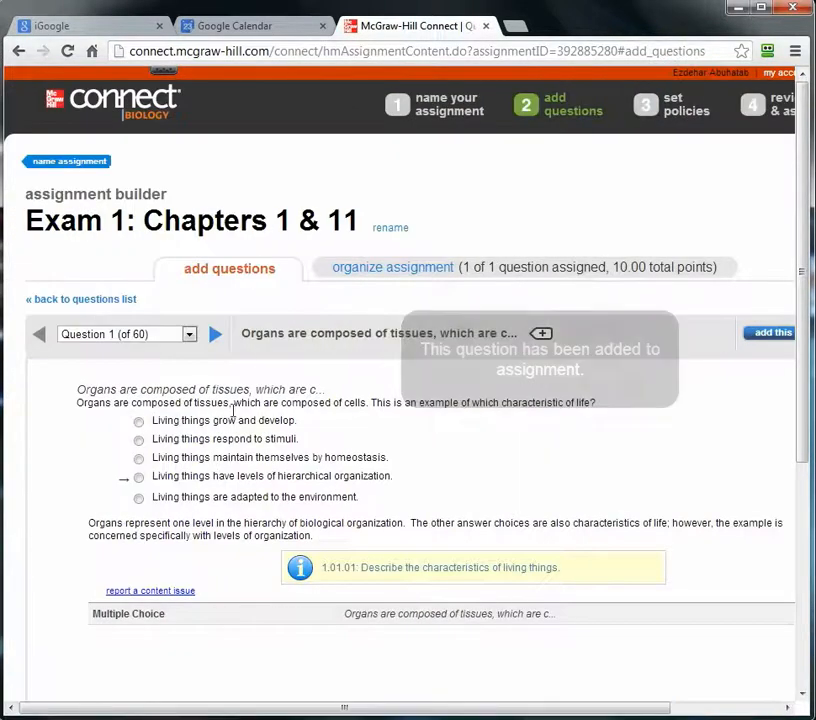
Go through the following test bank questions, add four more to the exam, and continue to its policies.
left_click(215, 335)
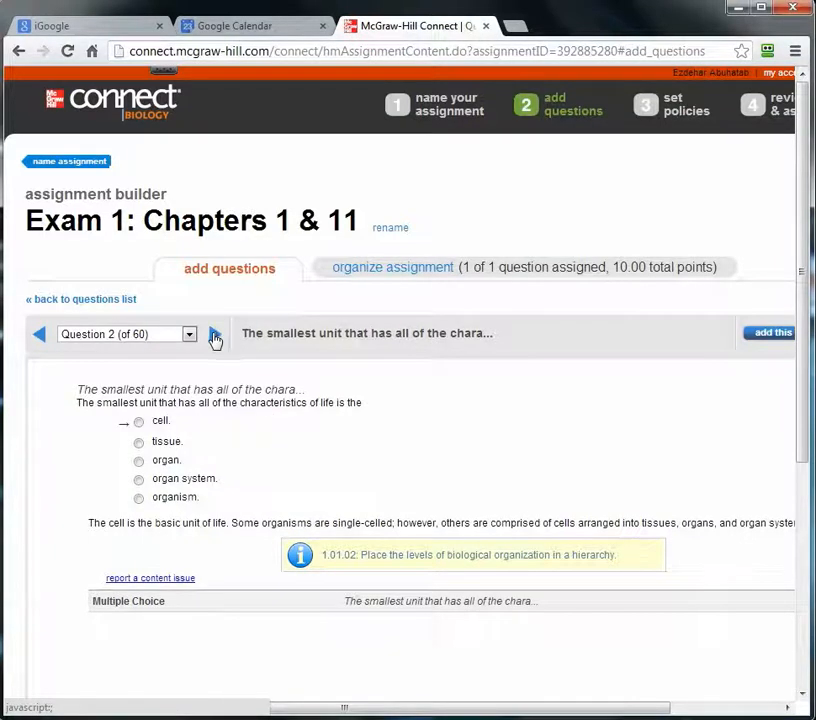
left_click(215, 337)
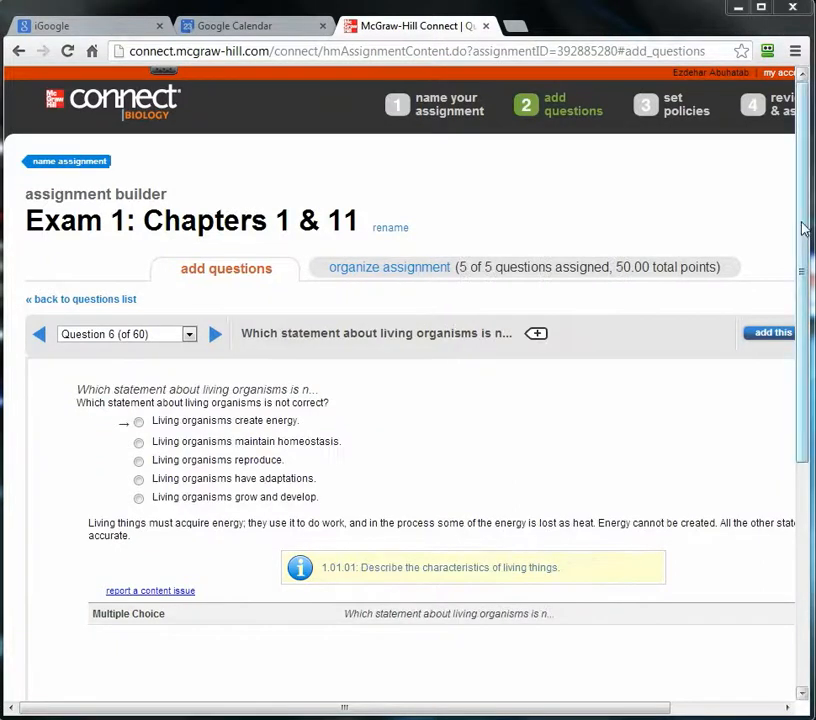
left_click_drag(803, 228, 512, 669)
left_click_drag(490, 708, 603, 710)
left_click(657, 605)
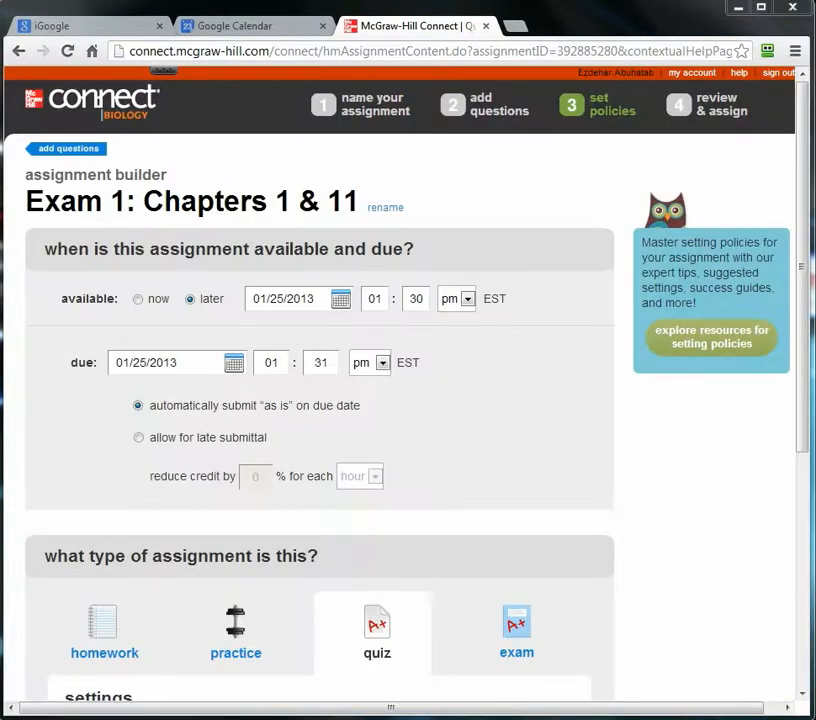
Make the exam available now, and look over its quiz settings on the way to the review and assign stage.
left_click(139, 301)
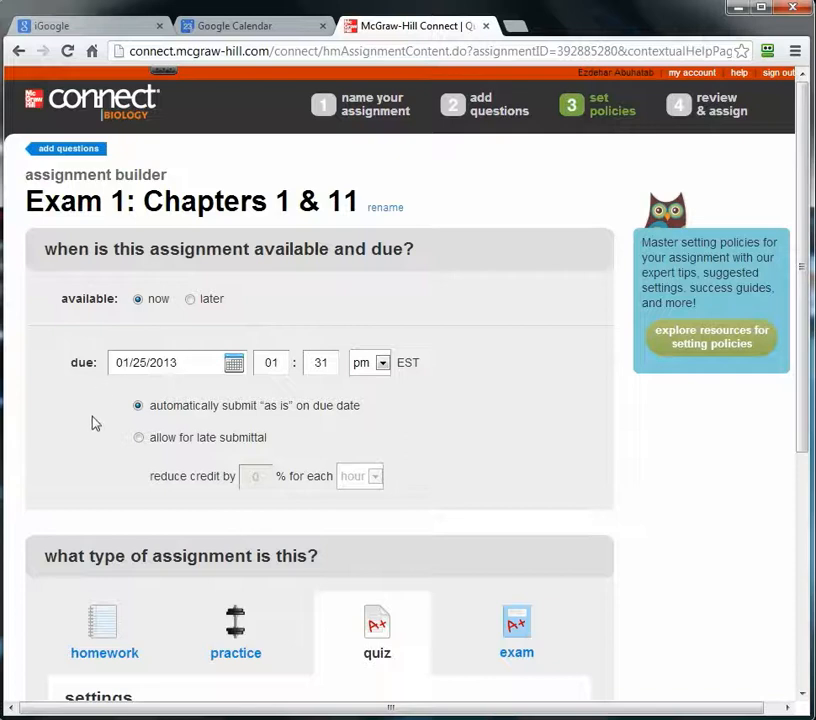
scroll(90, 430, "down", 4)
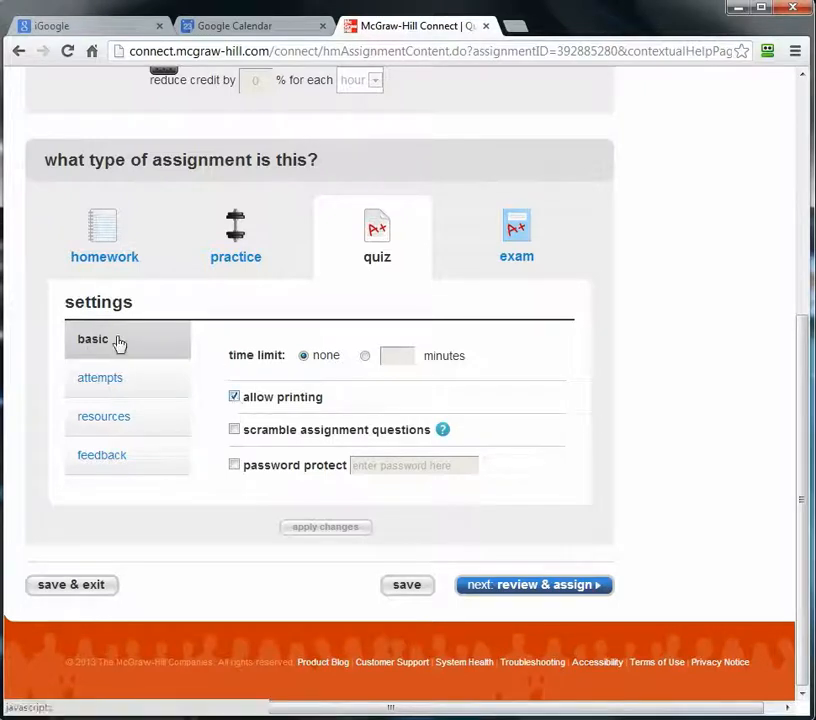
left_click(103, 418)
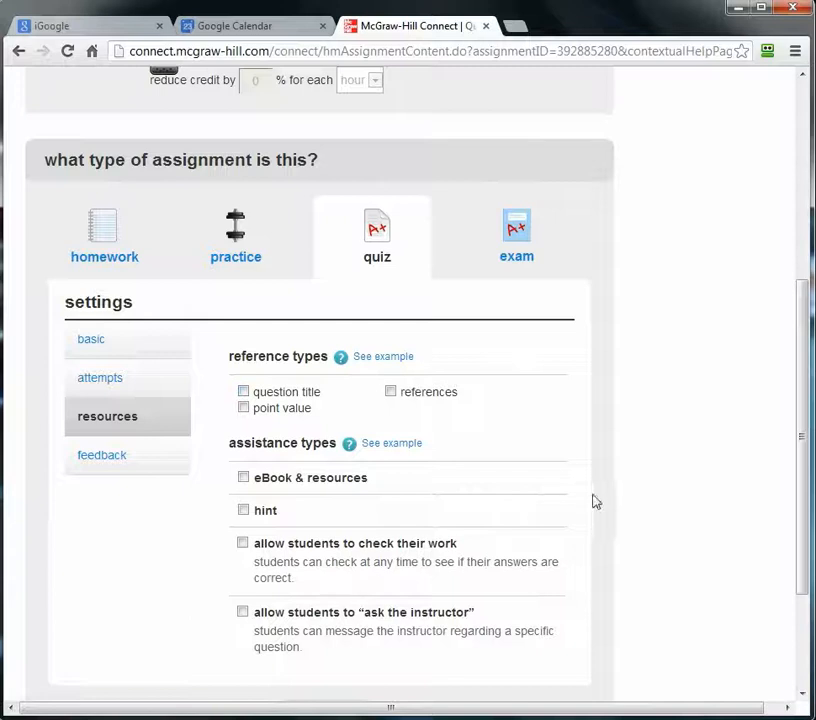
scroll(594, 501, "down", 4)
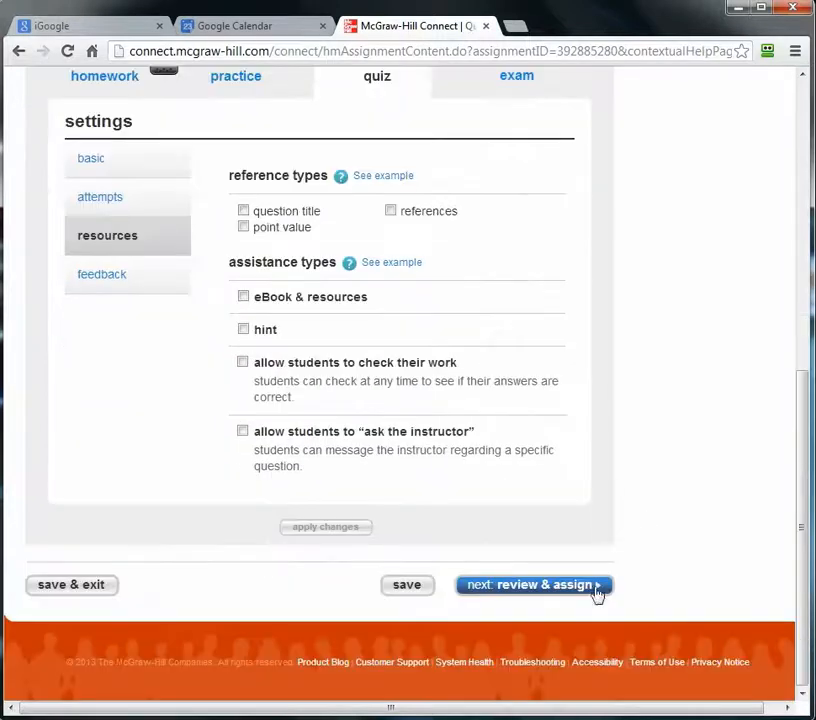
left_click(510, 590)
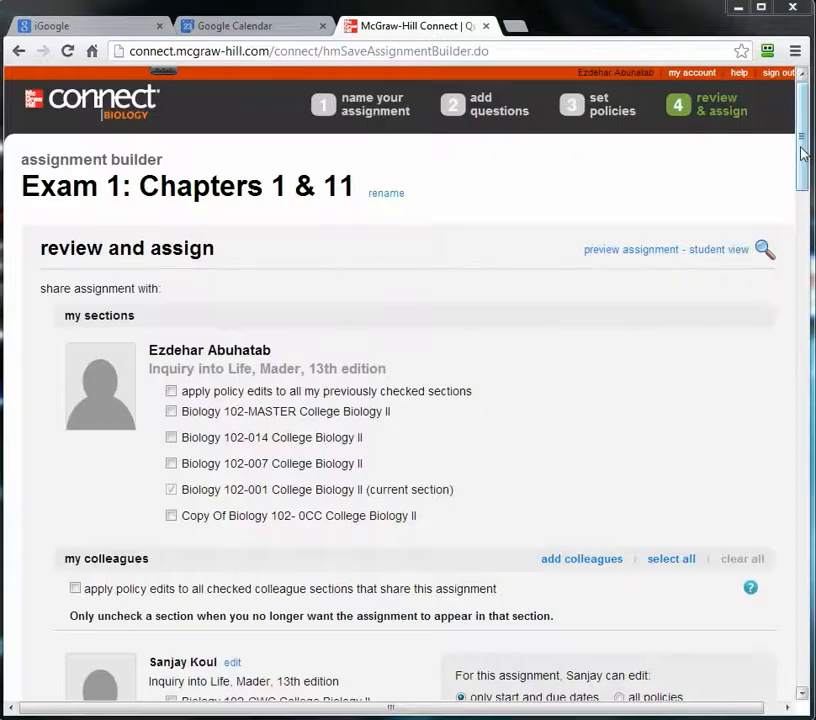
Assign the exam to the current section, Biology 102-001 College Biology II, without sharing it with further sections.
left_click_drag(801, 151, 792, 464)
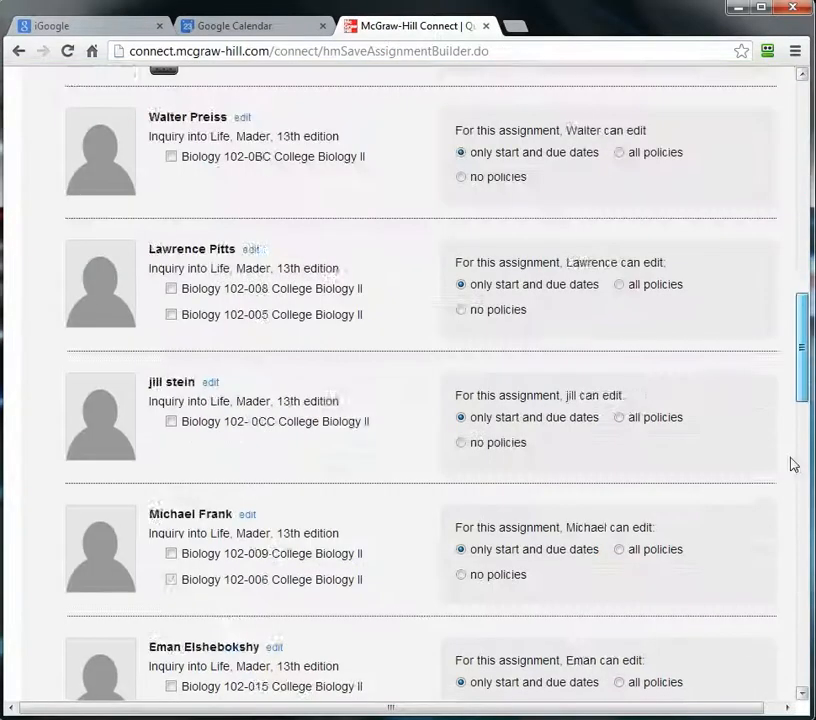
scroll(792, 464, "down", 15)
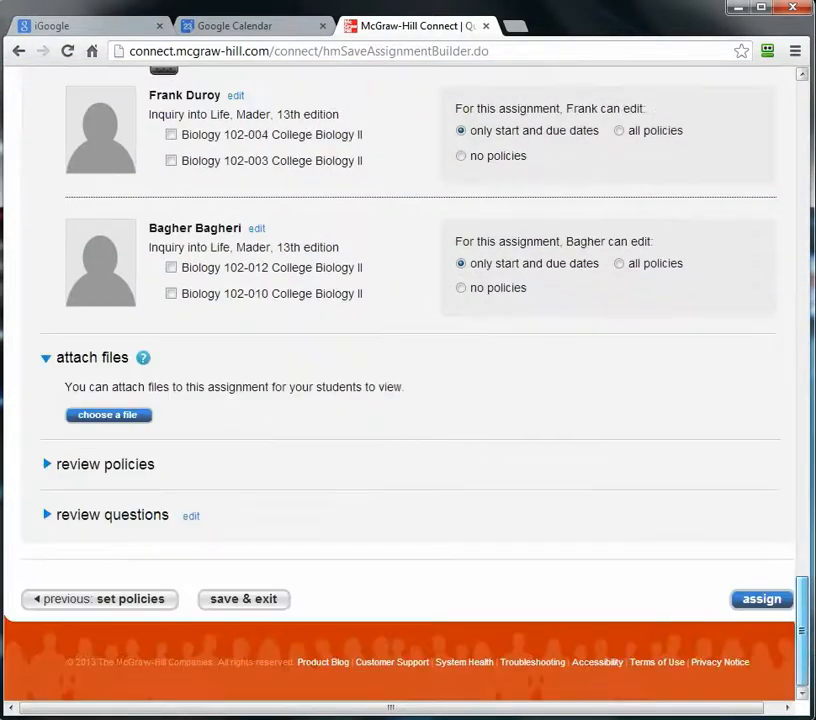
left_click(752, 604)
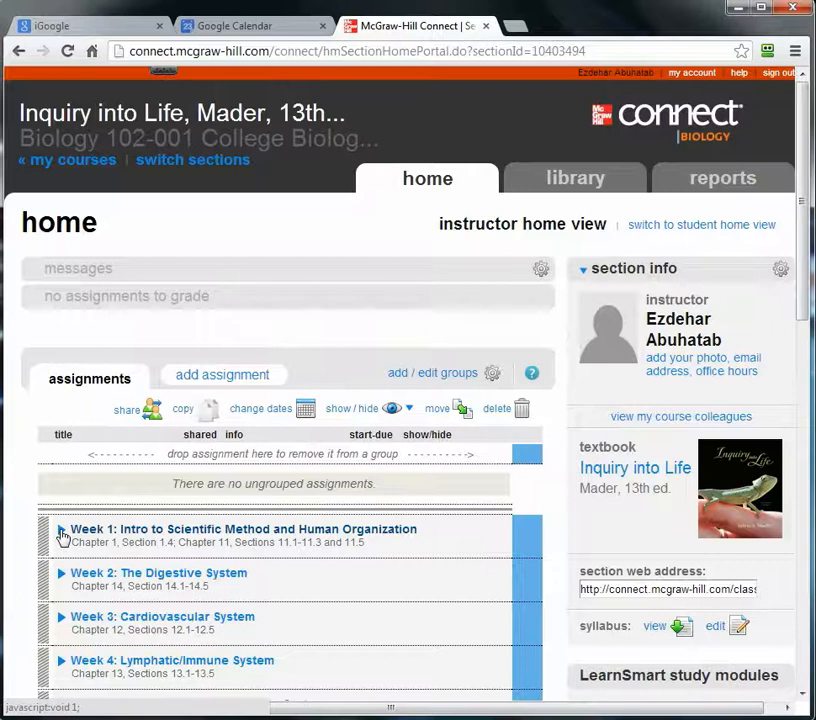
Hide "Exam 1: Chapters 1 & 11" in the Week 1 assignment group.
left_click(138, 537)
scroll(138, 541, "down", 3)
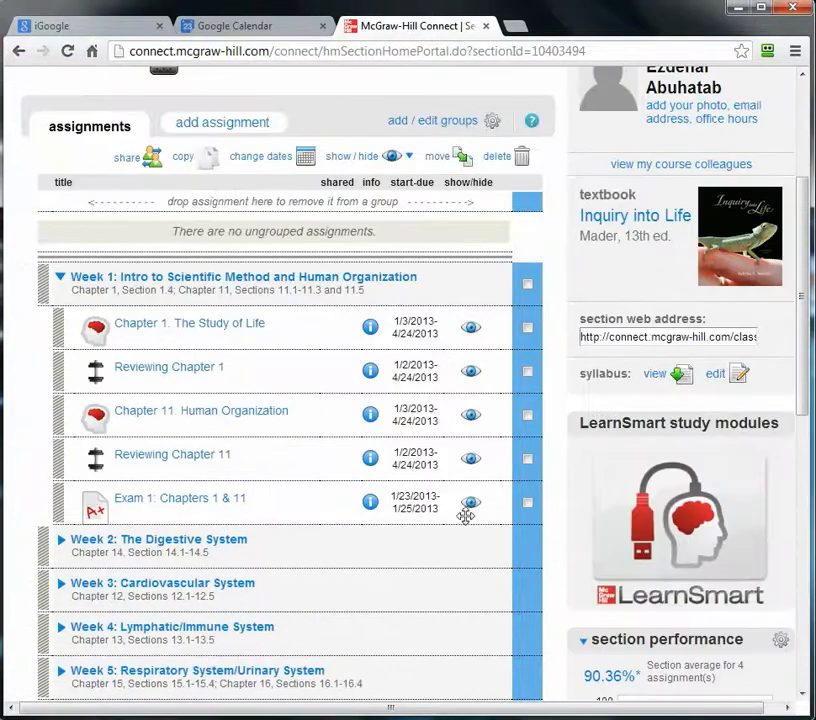
left_click(471, 503)
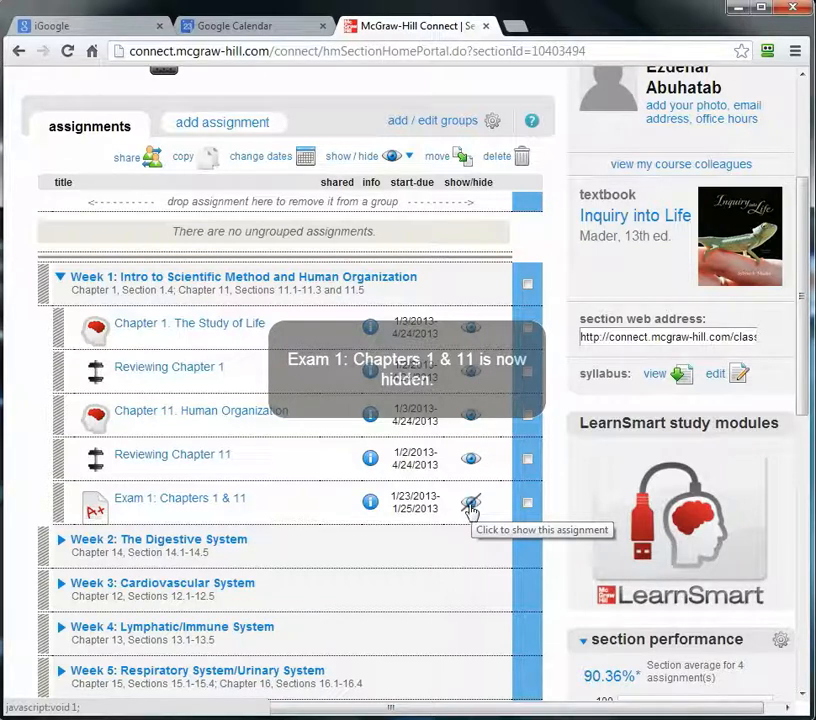
Open "Exam 1: Chapters 1 & 11" in the student assignment view, dismiss the instructor's notice, and bring up the exam's print view.
left_click(171, 502)
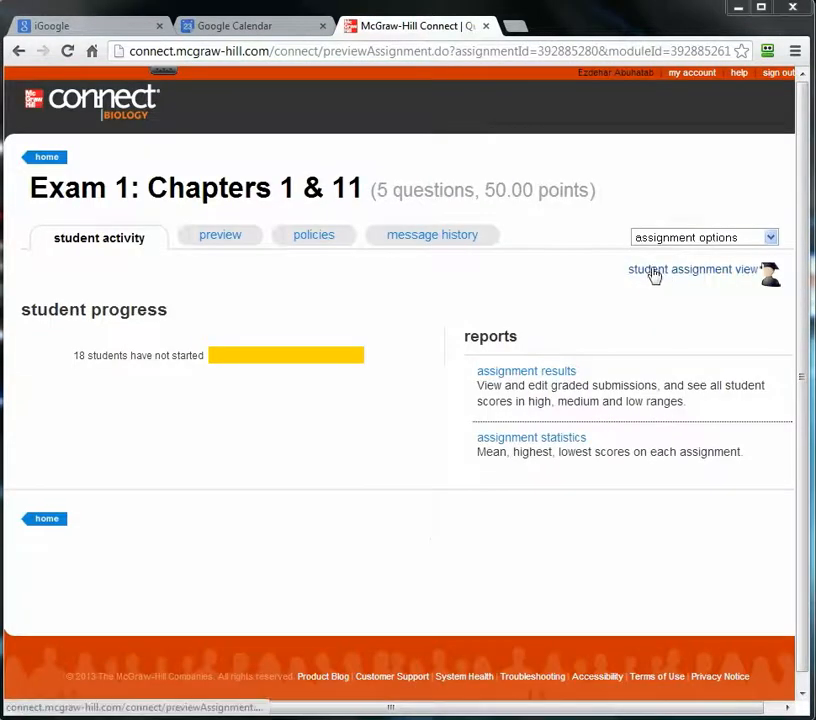
left_click(652, 272)
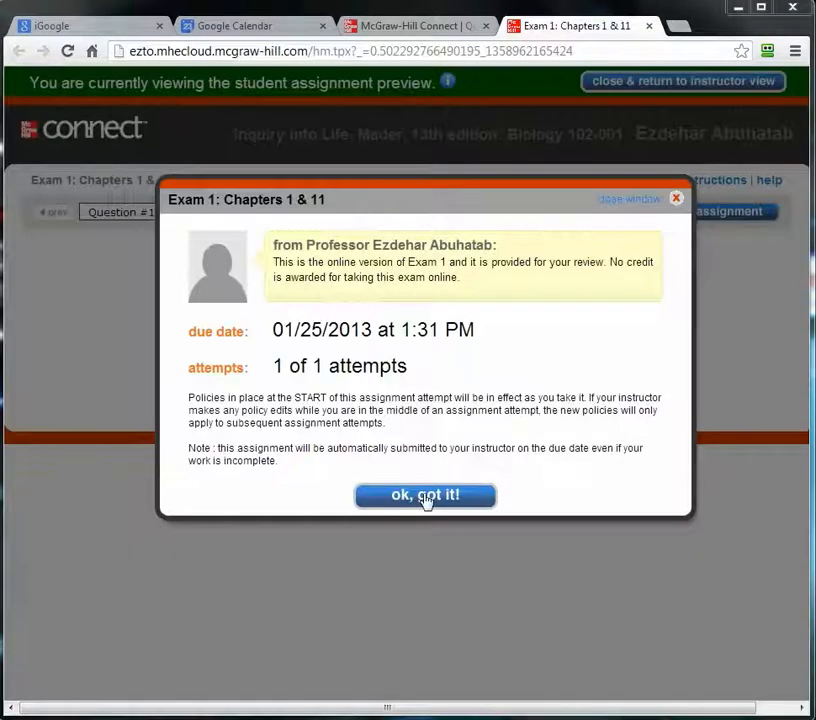
left_click(424, 497)
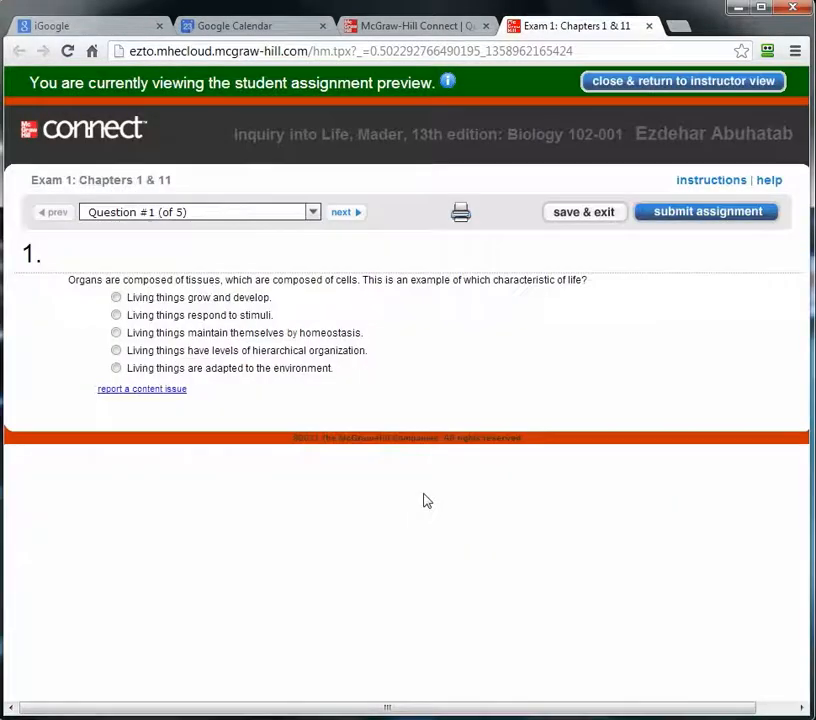
left_click(460, 212)
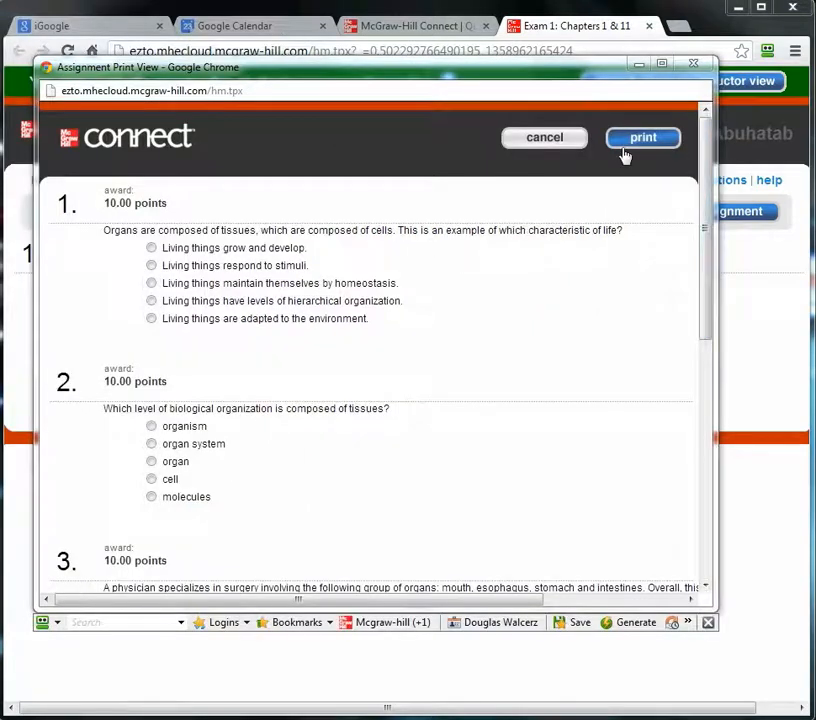
Print the exam to a PDF and save it on the Desktop as Assignment Print View.pdf.
left_click(641, 138)
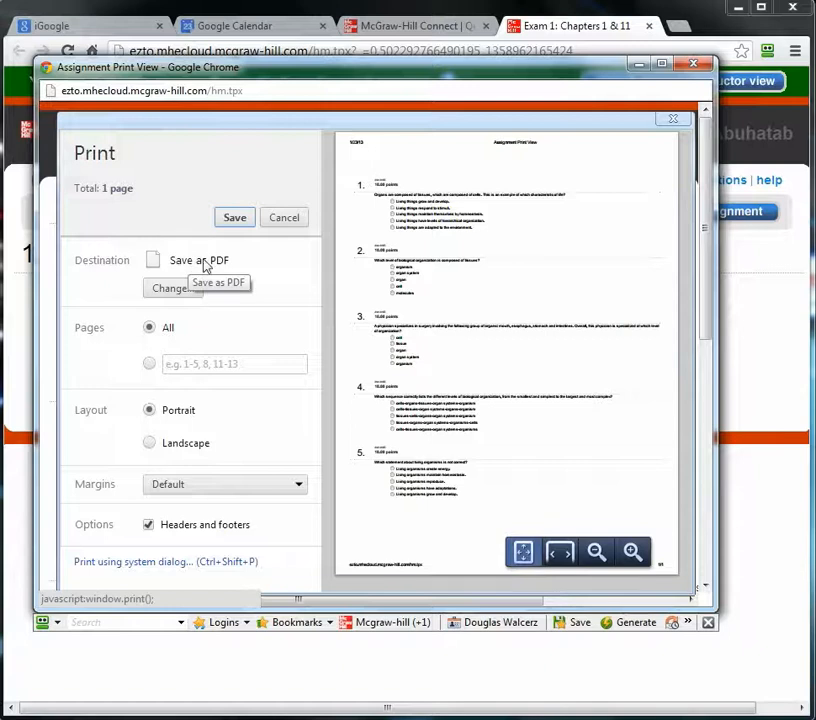
left_click(233, 219)
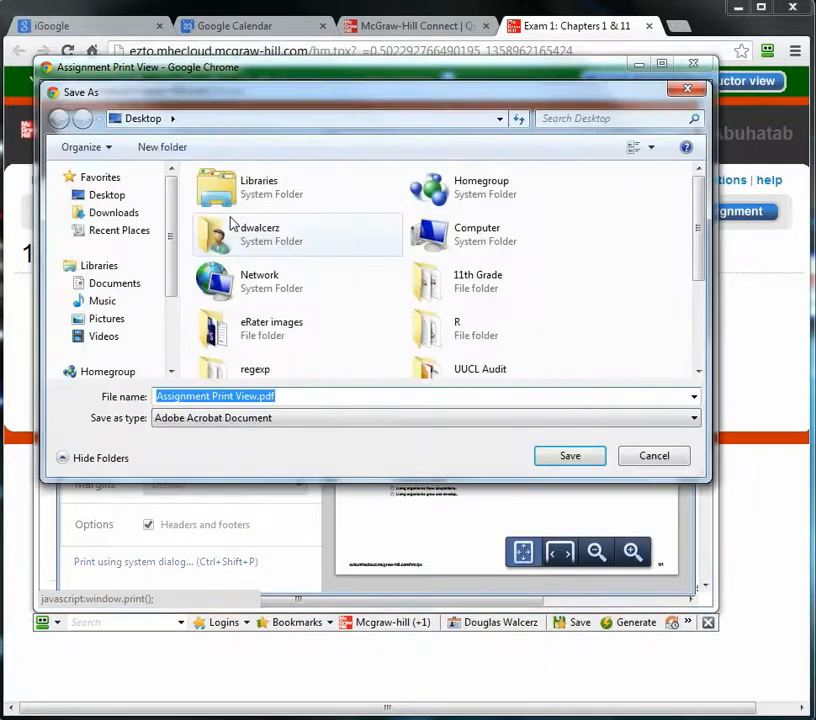
left_click(116, 197)
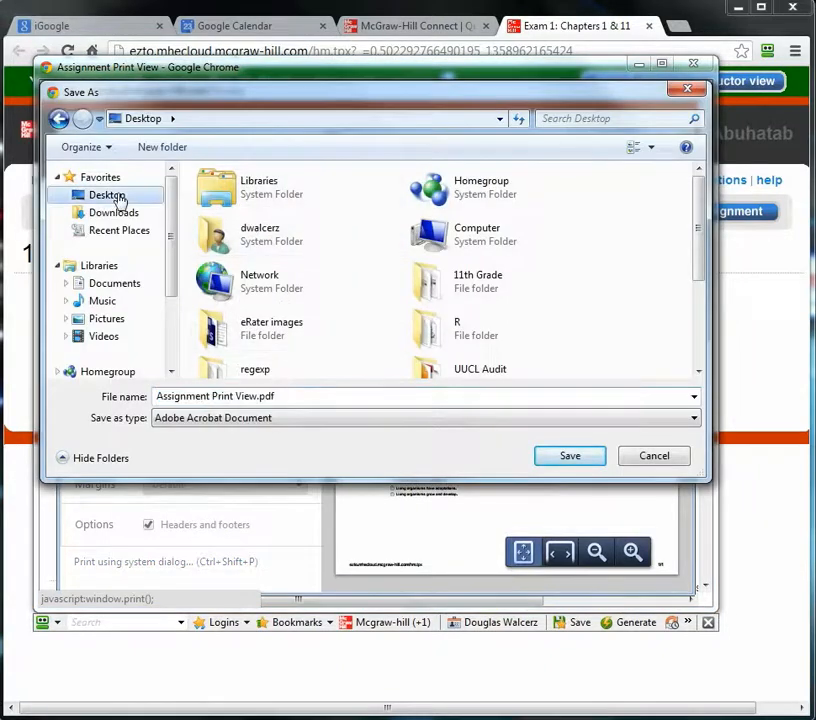
left_click(570, 457)
left_click(437, 420)
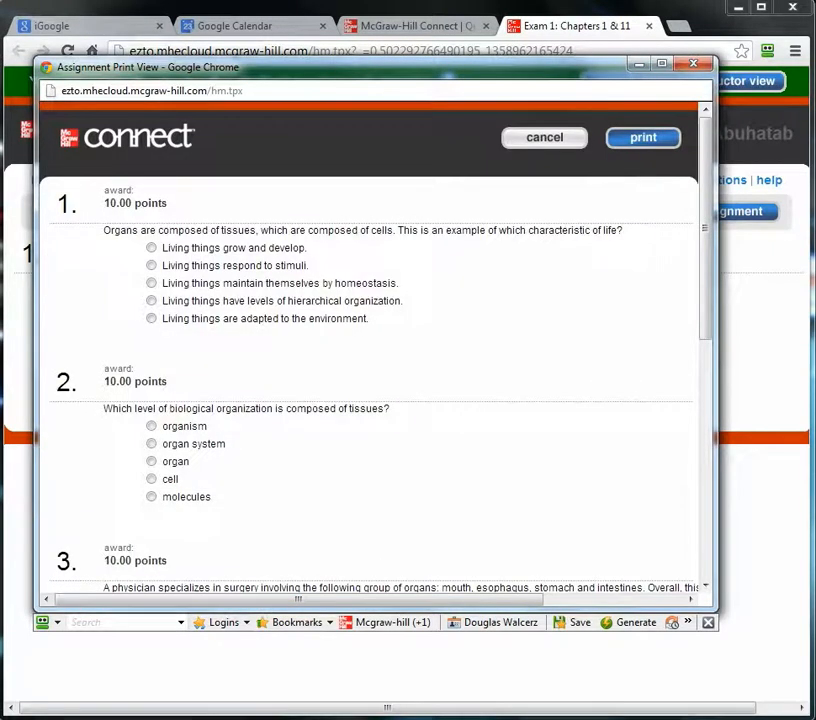
Close the print view and the student preview, and open the exam for editing at its policies stage.
left_click(538, 140)
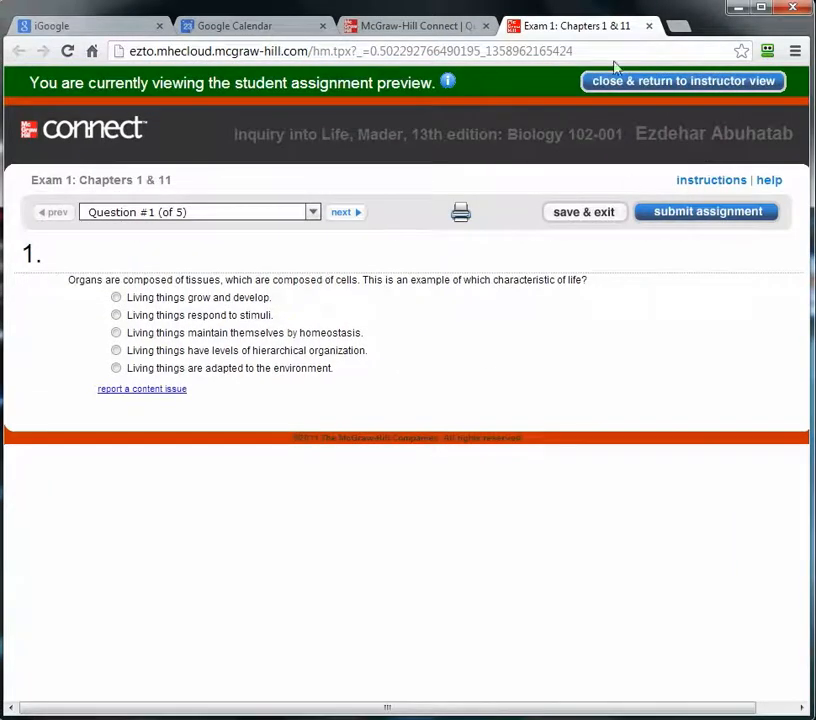
left_click(670, 85)
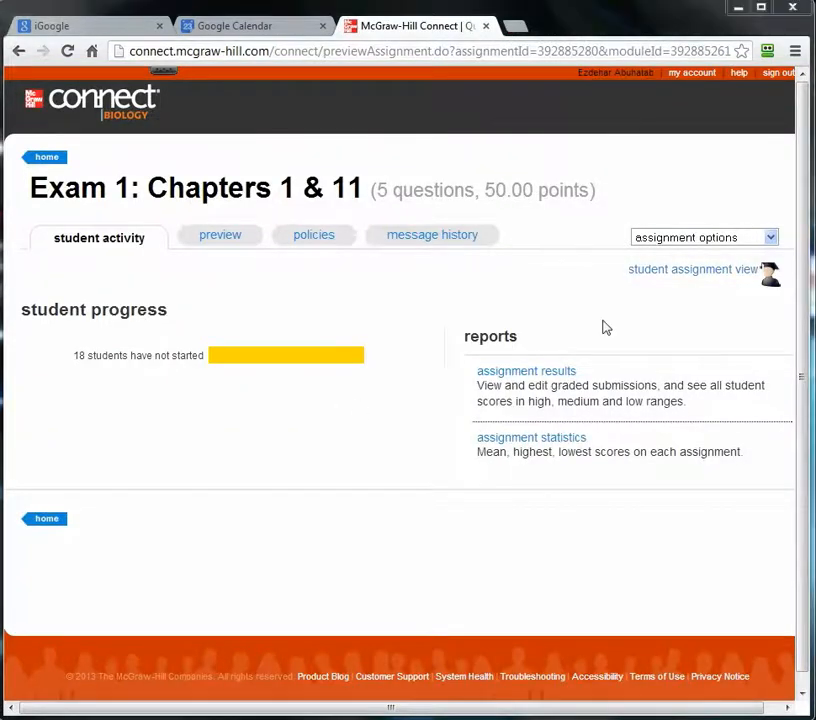
left_click(769, 238)
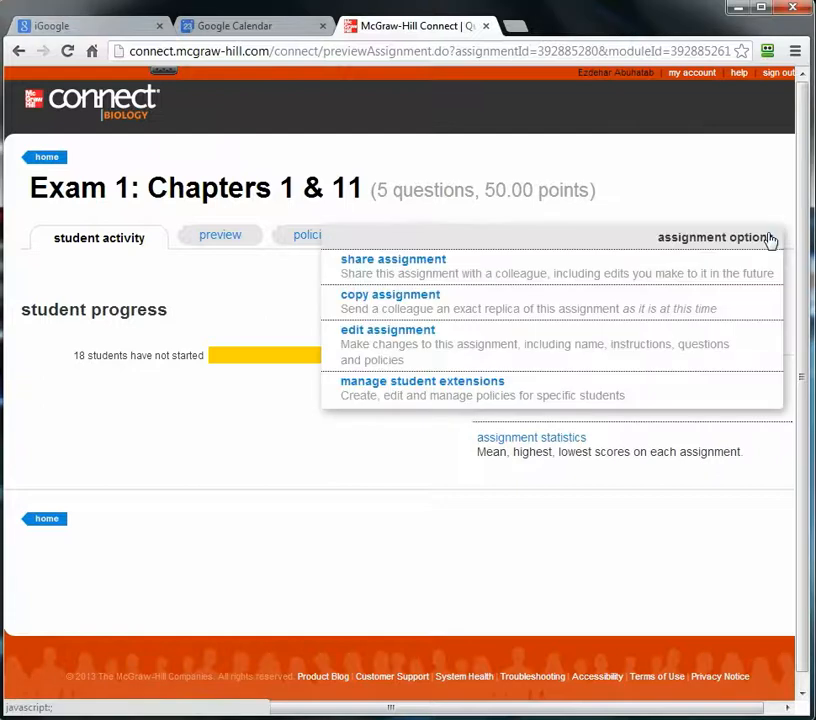
left_click(389, 344)
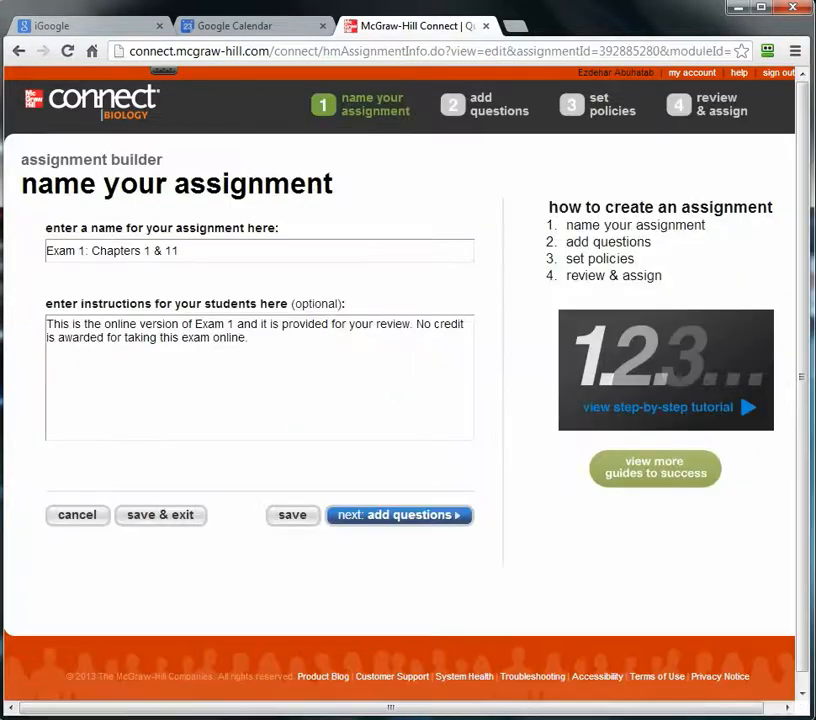
left_click(603, 111)
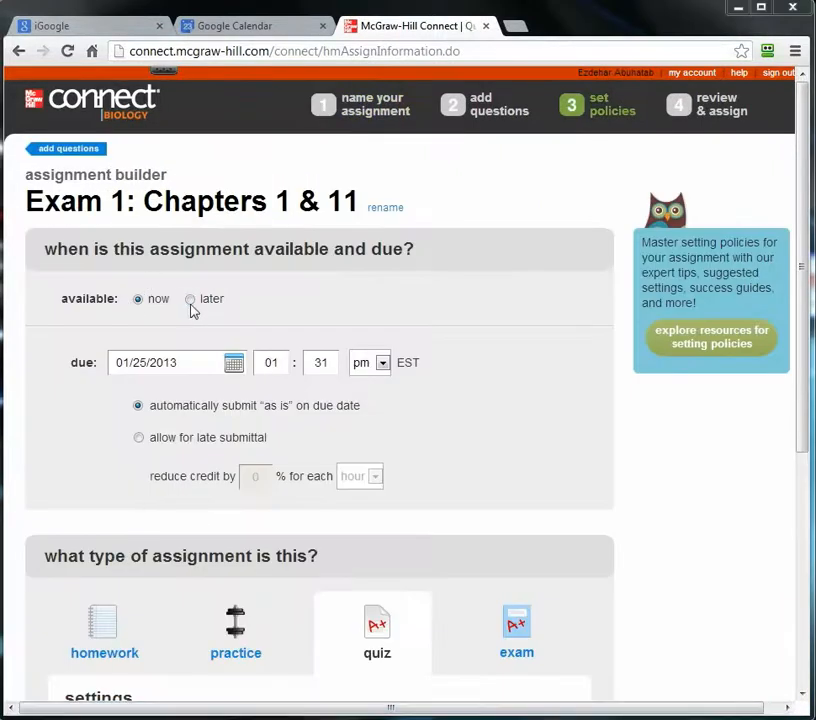
Make the exam available later, starting 01/25/2013 at 1:30 pm.
left_click(190, 300)
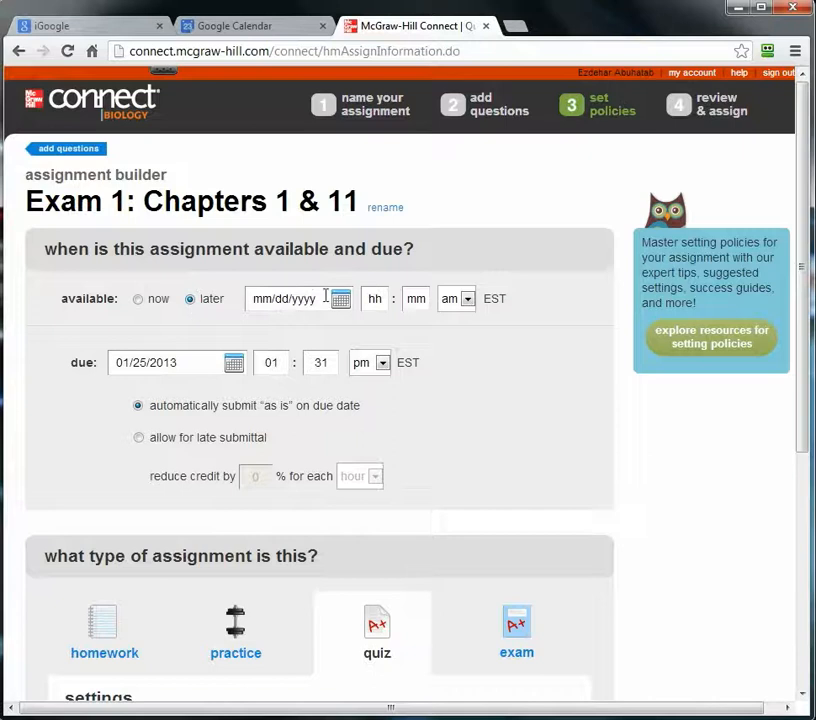
left_click(285, 298)
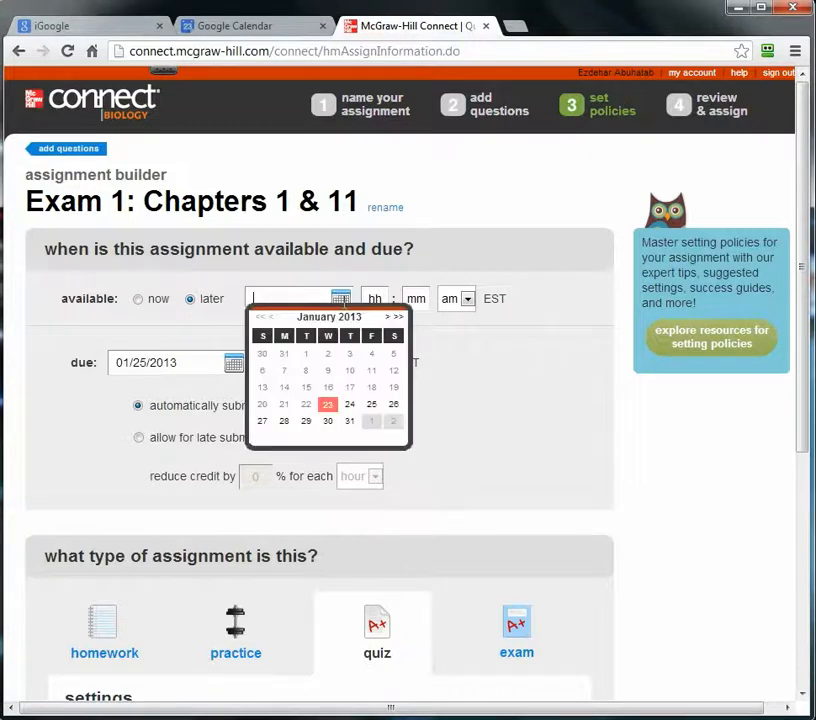
left_click(372, 405)
left_click(377, 300)
type("1")
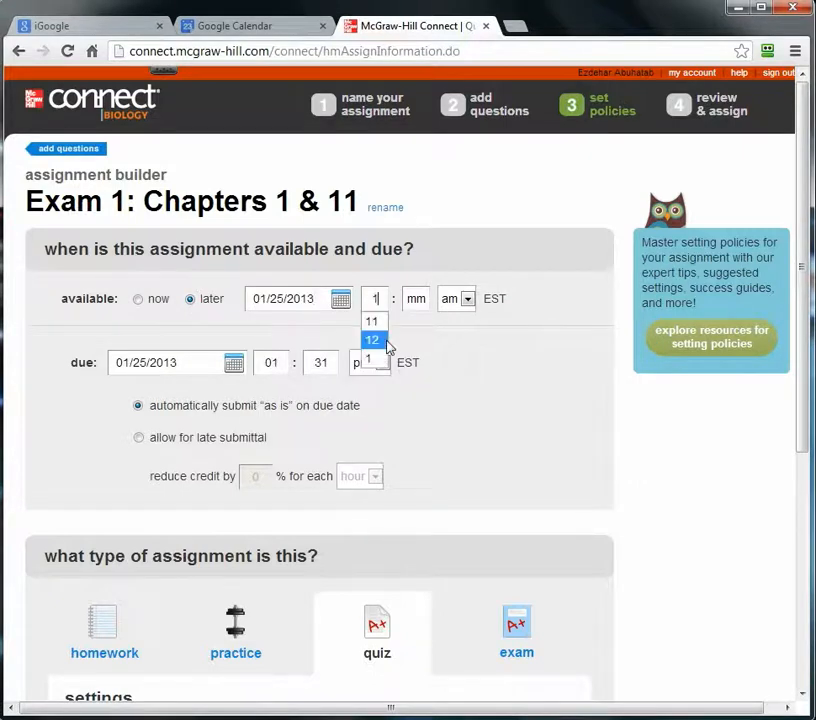
left_click(420, 297)
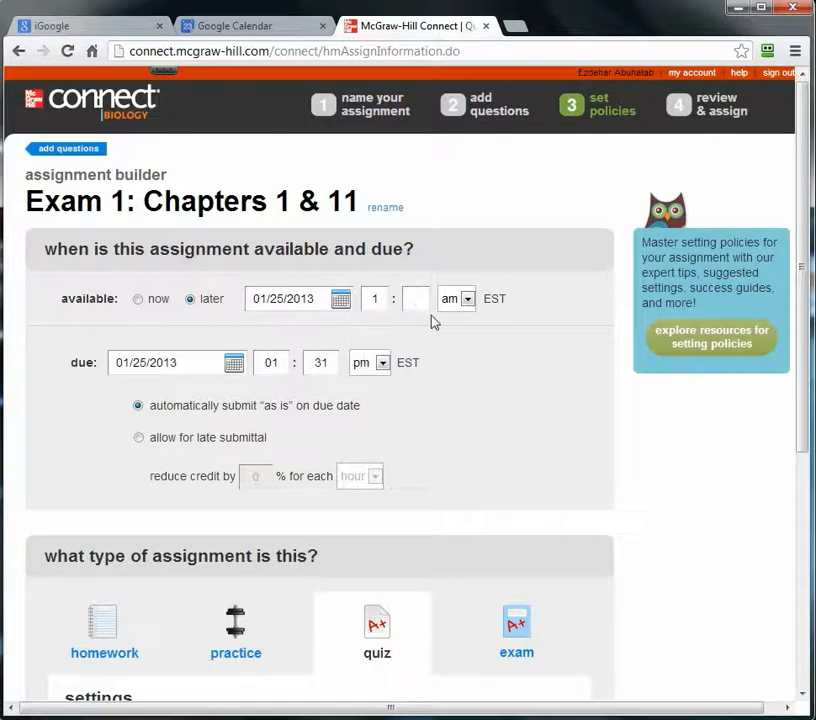
type("30")
left_click(483, 357)
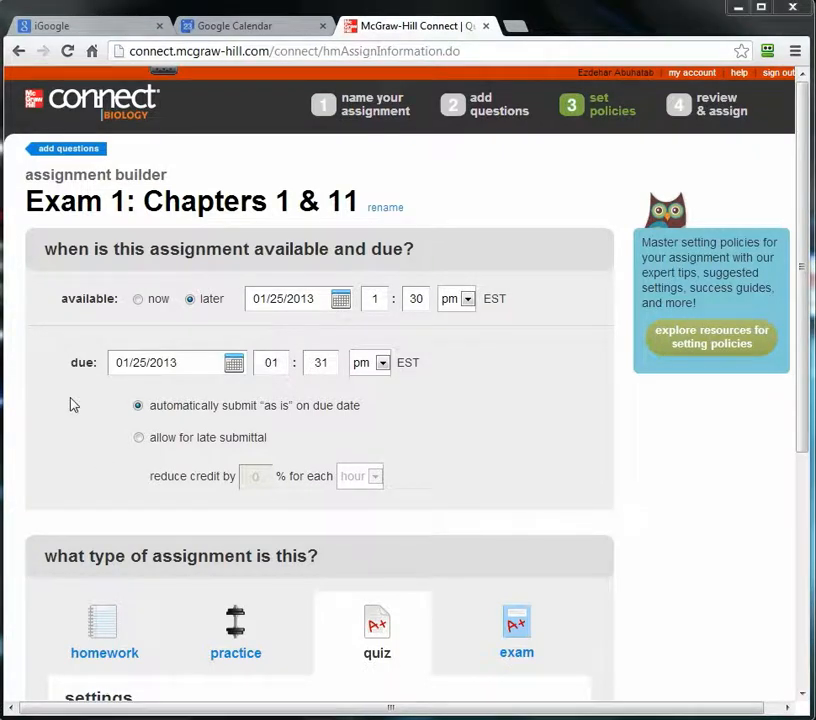
Pick 01/25/2013 as the exam's due date, and look over the automatic submission option and the basic quiz settings.
left_click(150, 362)
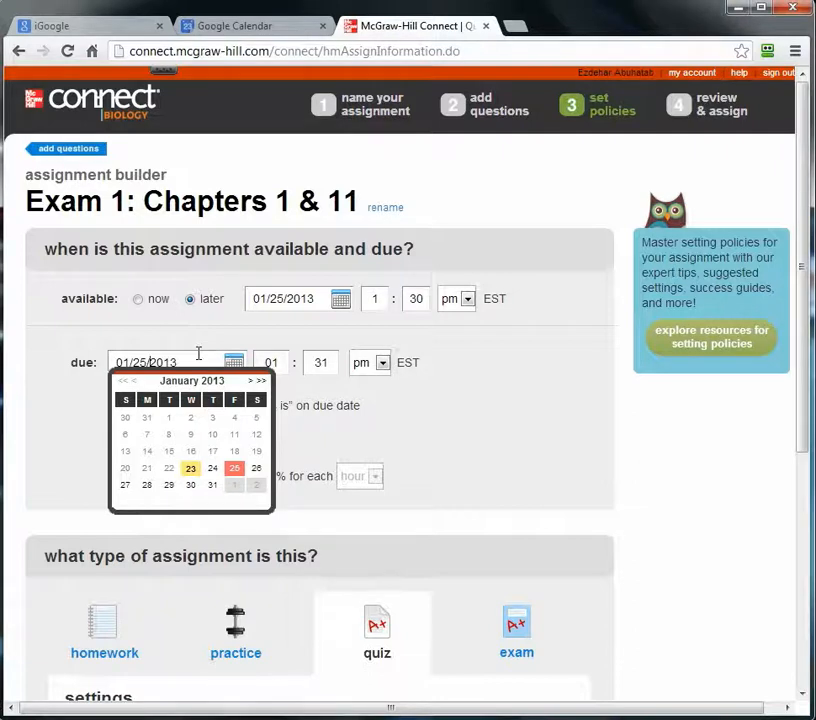
left_click(235, 469)
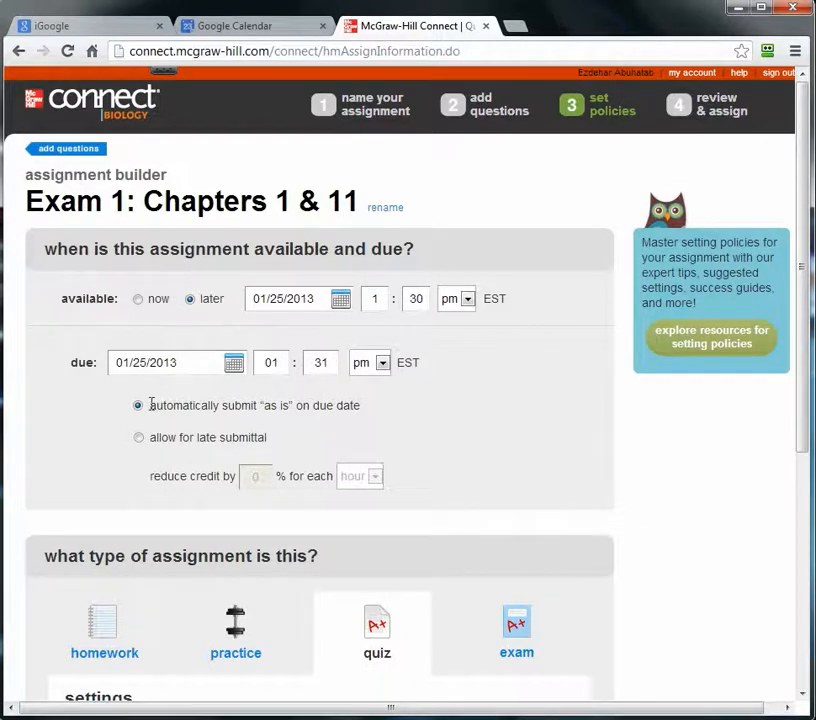
left_click_drag(150, 405, 430, 445)
left_click(412, 413)
scroll(312, 440, "down", 4)
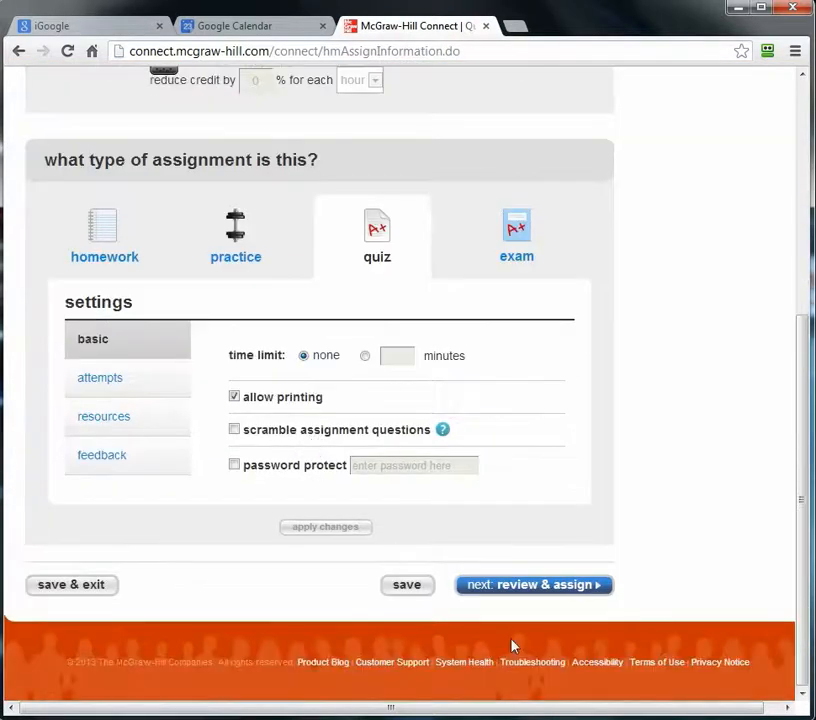
Continue to the review and assign stage and assign the edited exam without selecting further sections.
left_click(500, 589)
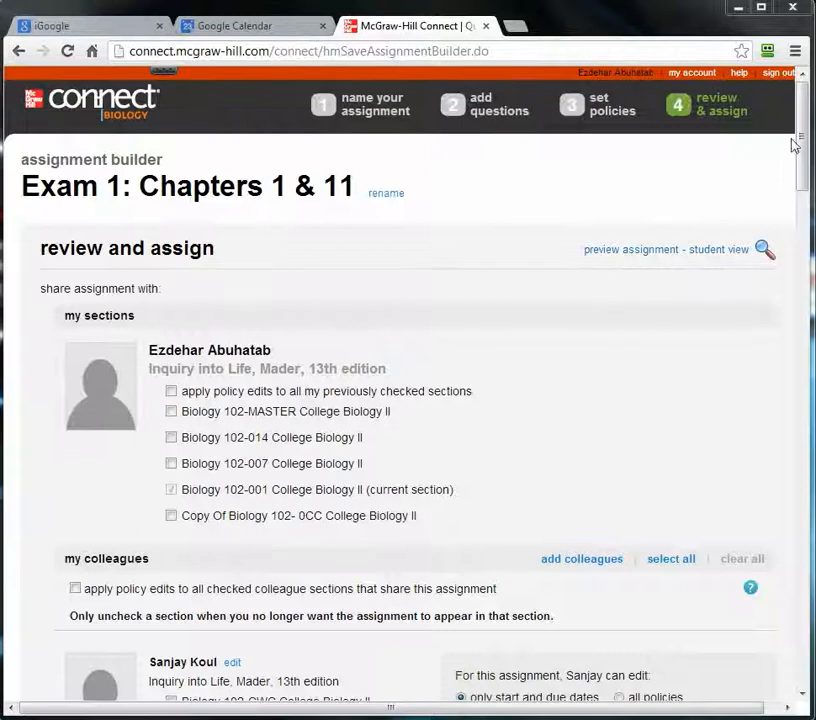
left_click_drag(801, 138, 803, 625)
left_click(762, 598)
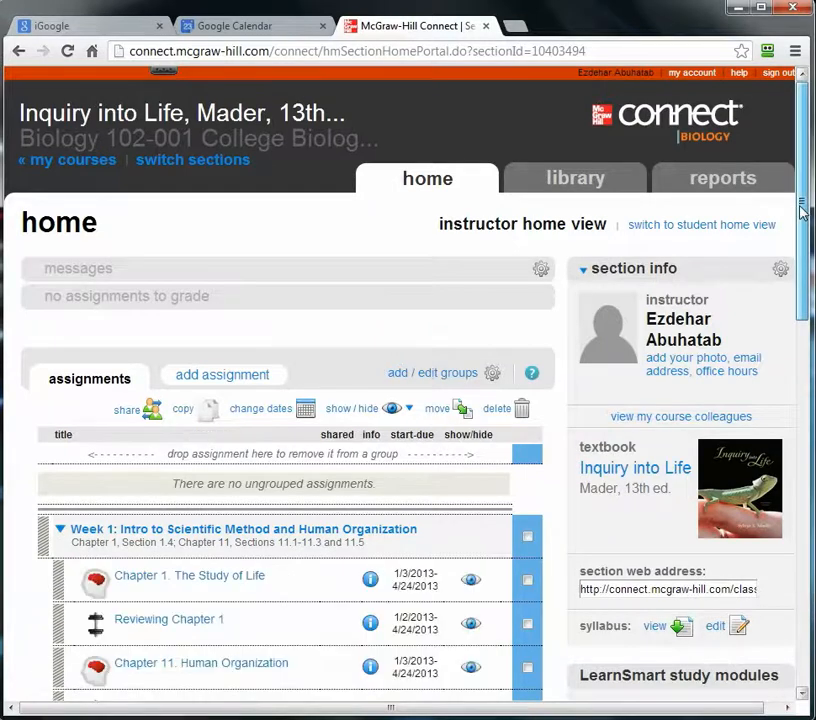
Show "Exam 1: Chapters 1 & 11" to students in the Week 1 assignment group.
left_click_drag(800, 208, 793, 357)
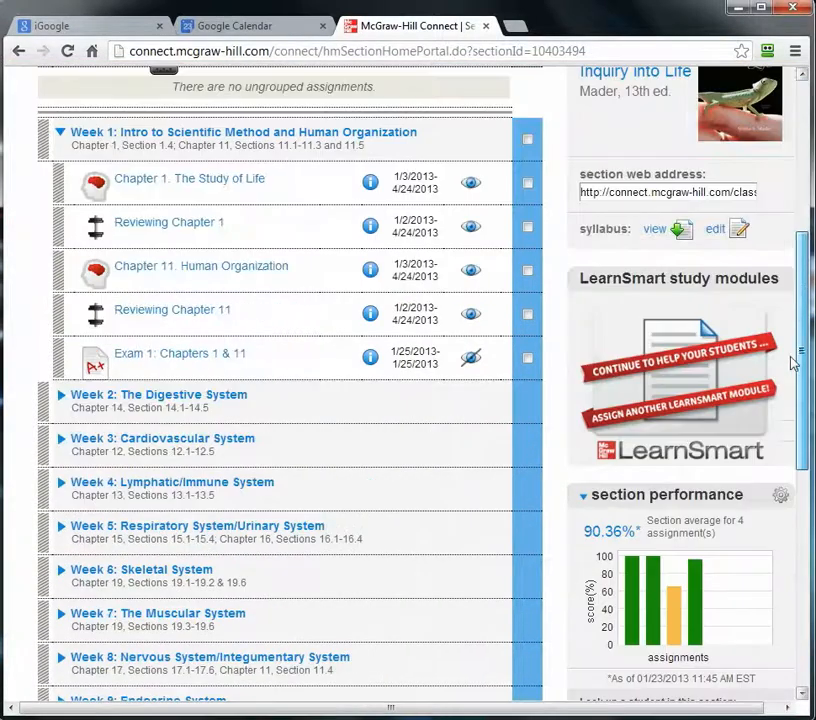
left_click(471, 362)
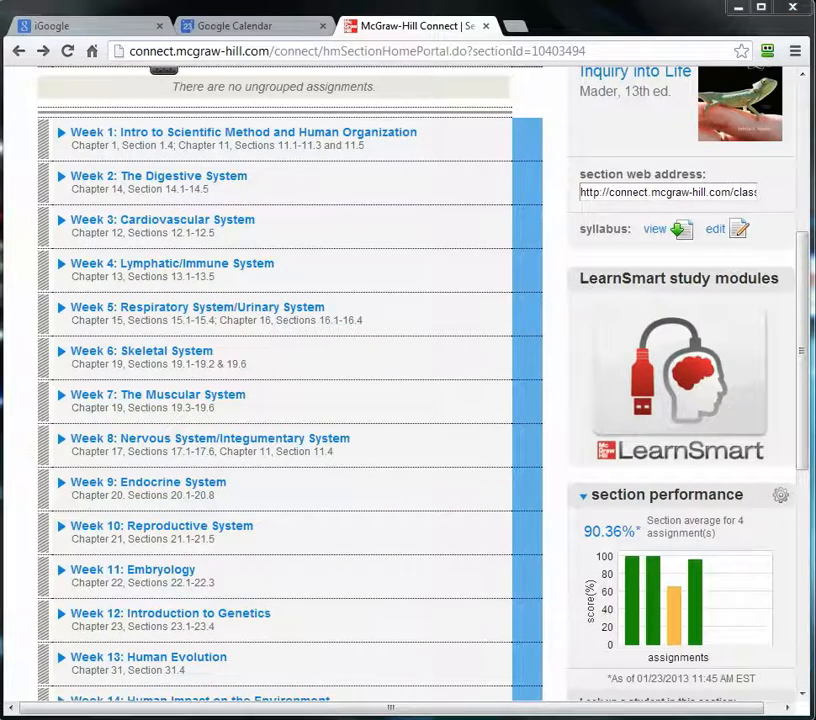
Open the saved Assignment Print View.pdf from the Desktop in the browser.
left_click_drag(120, 300, 412, 390)
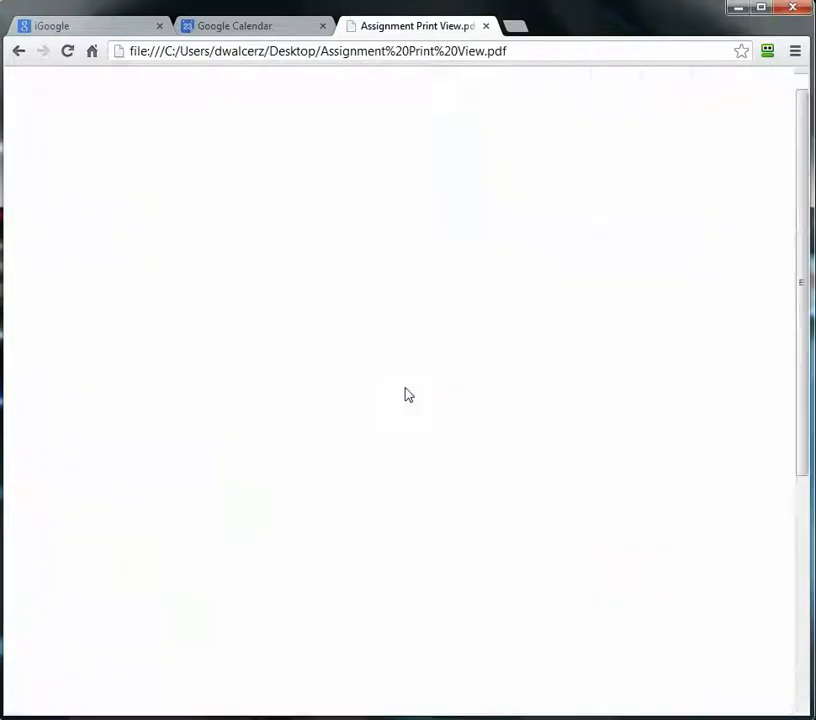